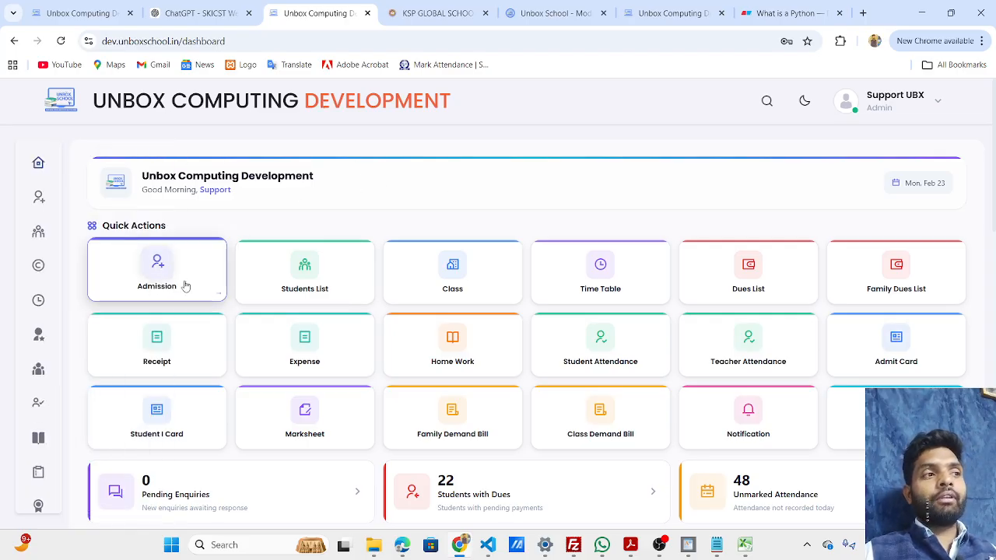
Open the new student admission form from the dashboard.
mouse_move(44, 210)
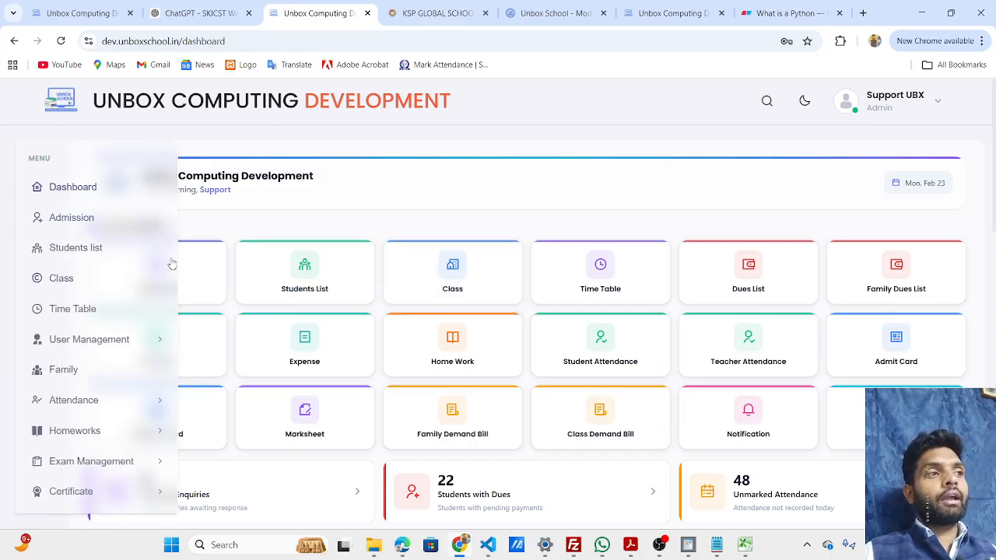
left_click(192, 290)
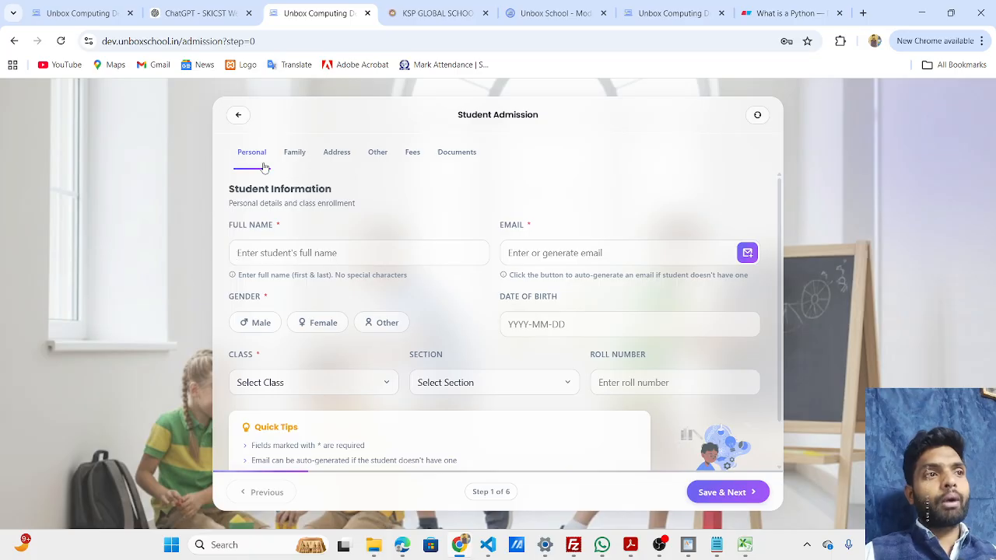
left_click(239, 117)
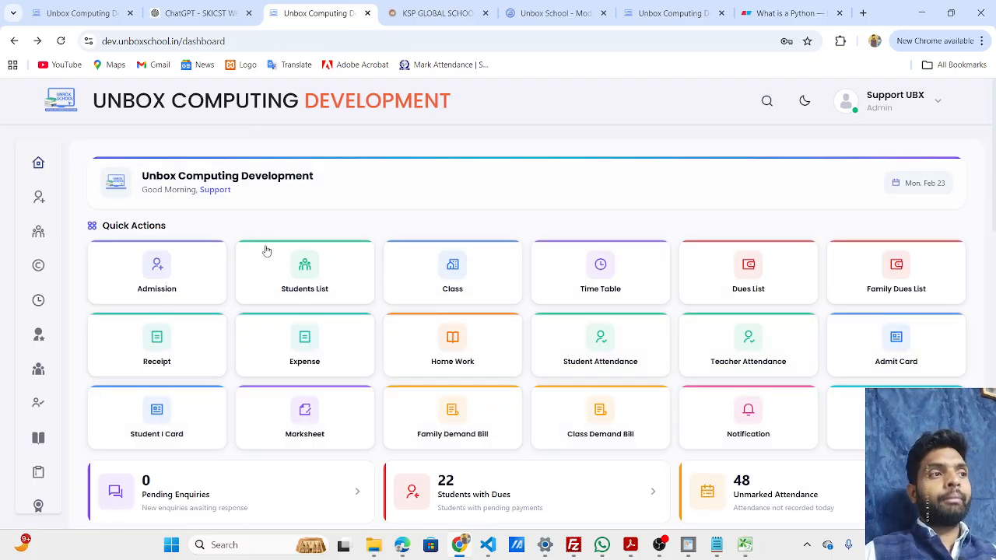
left_click(146, 295)
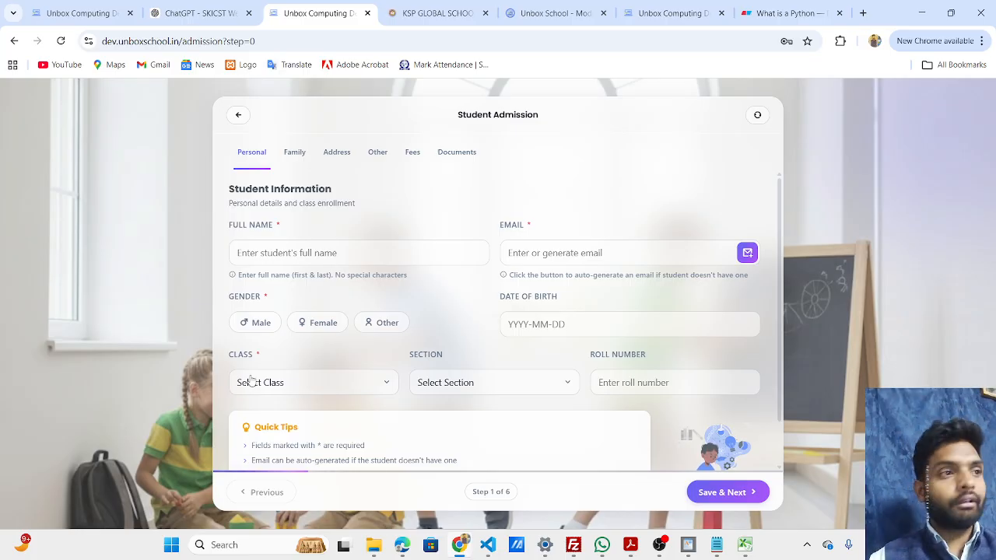
Enter the student's full name in the personal details.
left_click(296, 254)
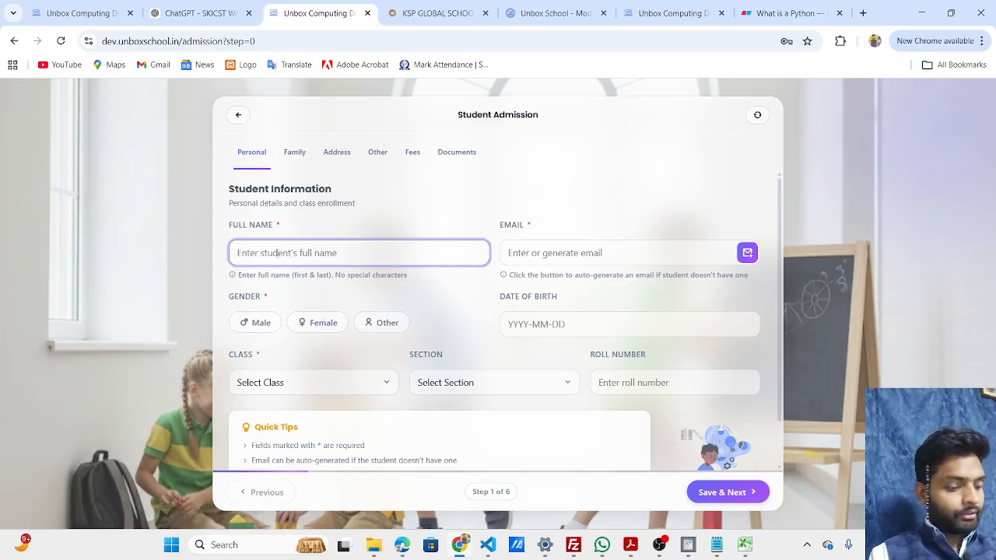
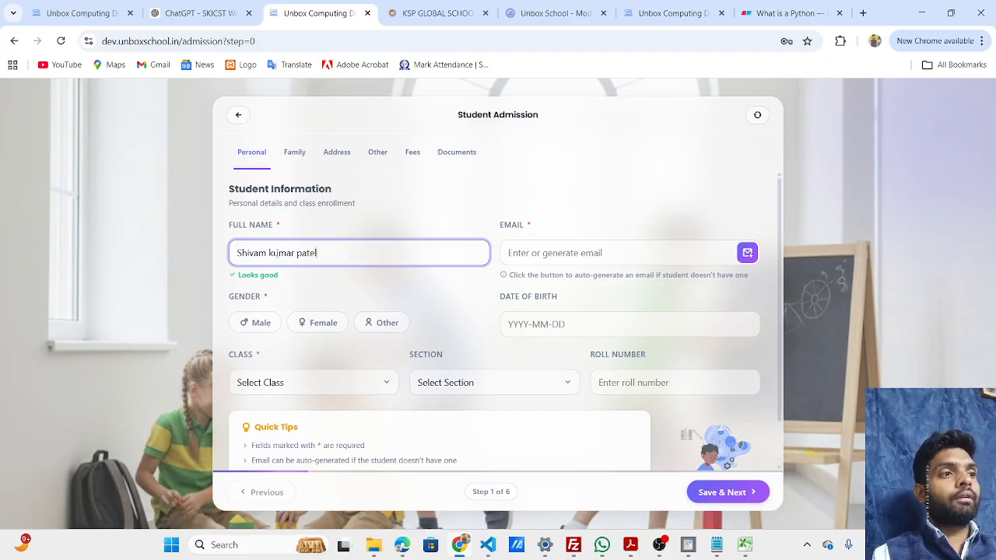
left_click(449, 288)
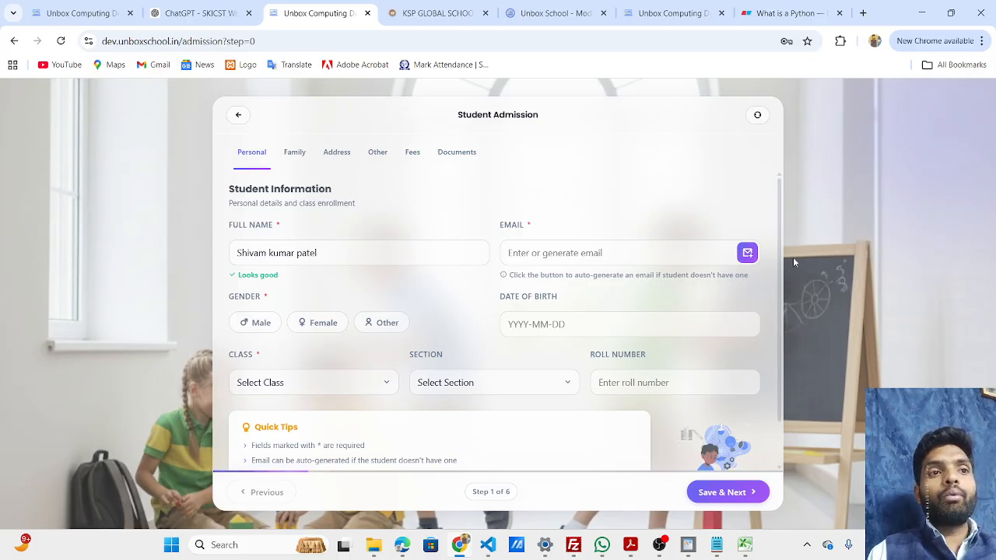
Auto-generate an email address for the student and set the gender to Male.
left_click_drag(779, 266, 780, 310)
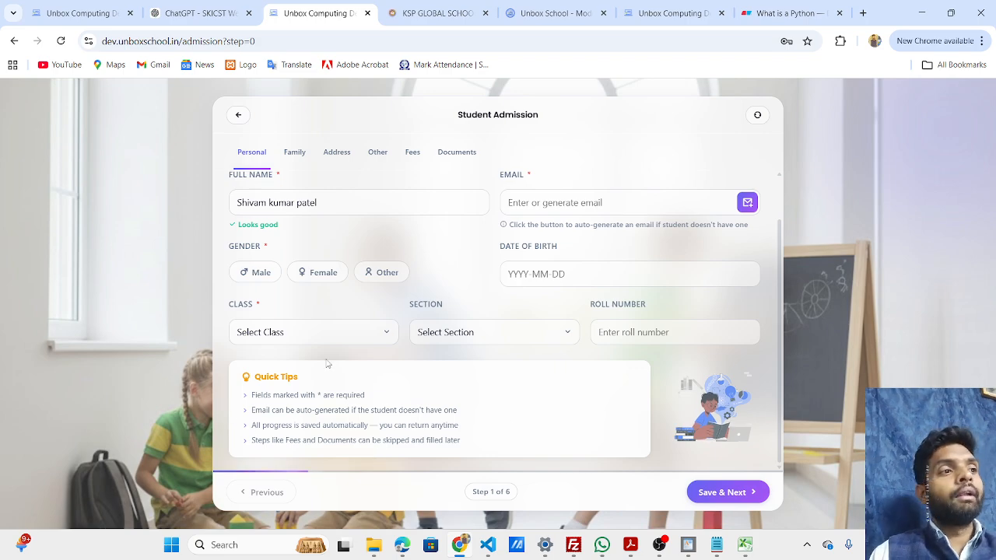
left_click(347, 201)
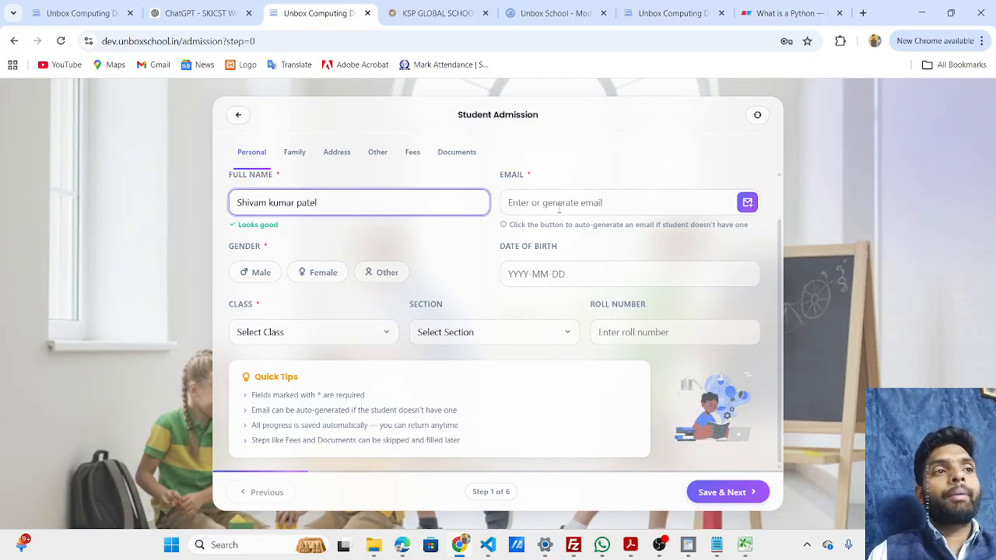
left_click(527, 202)
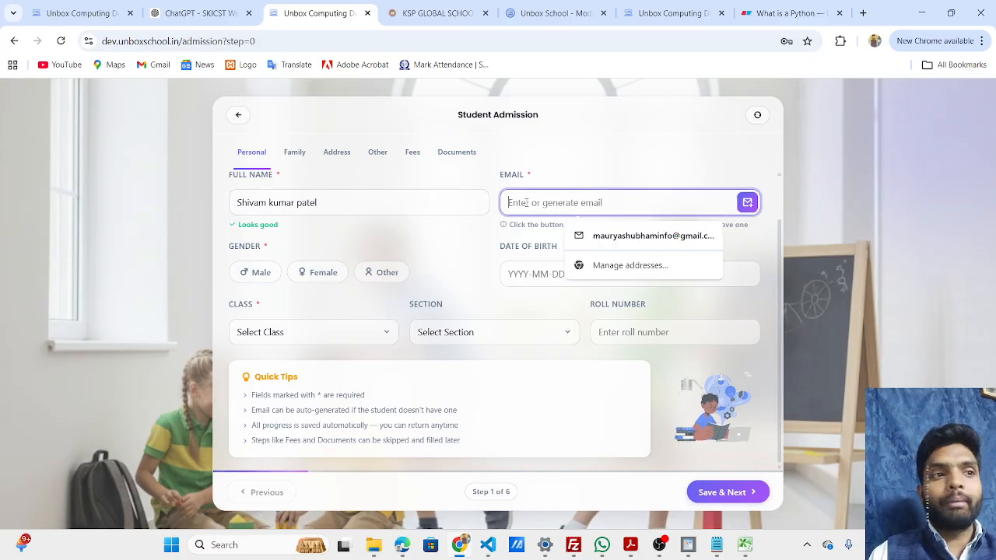
left_click(747, 202)
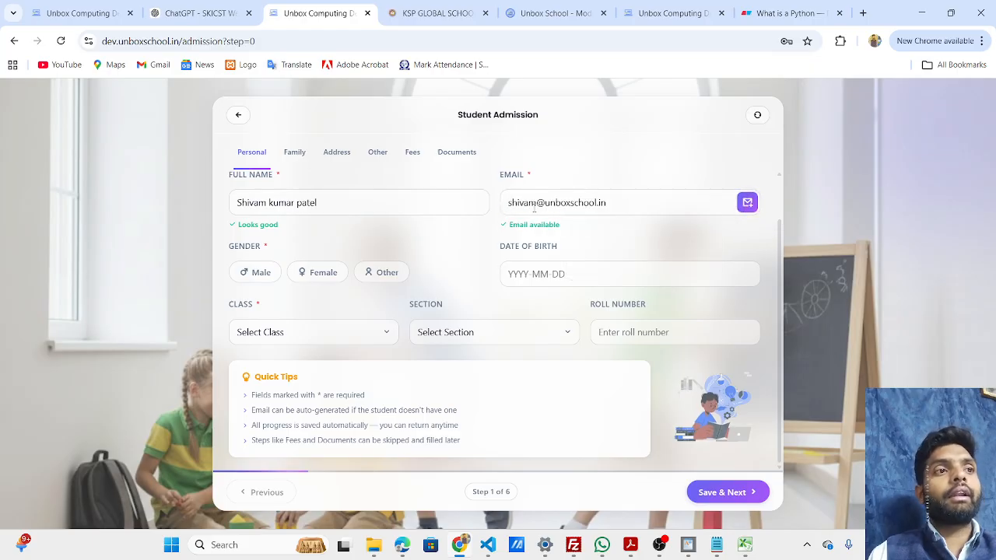
left_click(253, 277)
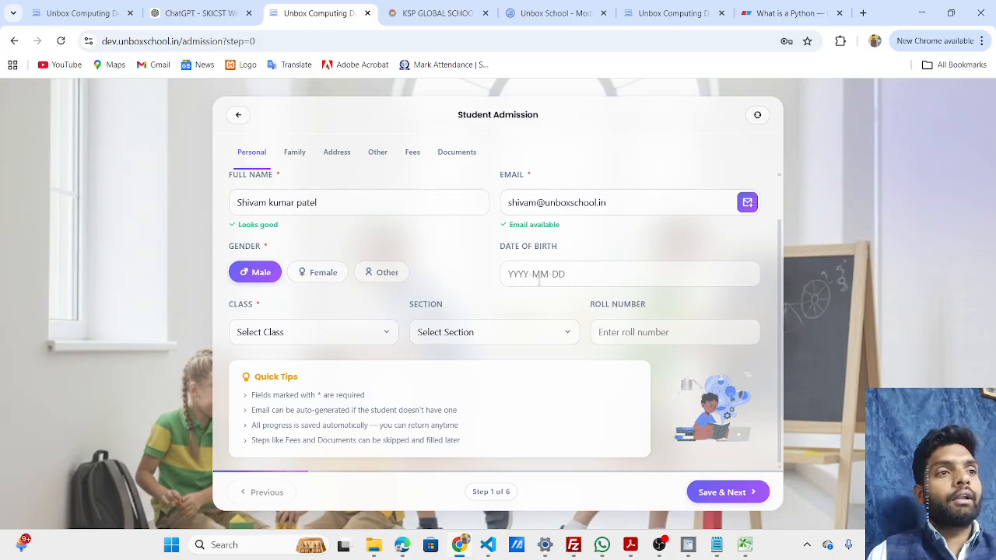
Set the student's date of birth by choosing its month, year and day in the calendar.
left_click(551, 274)
left_click(458, 241)
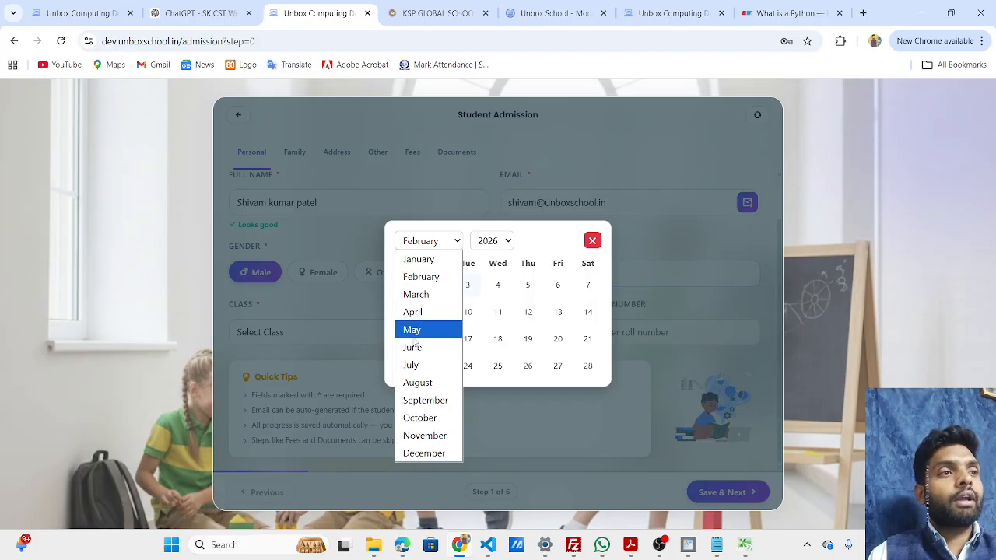
left_click(432, 259)
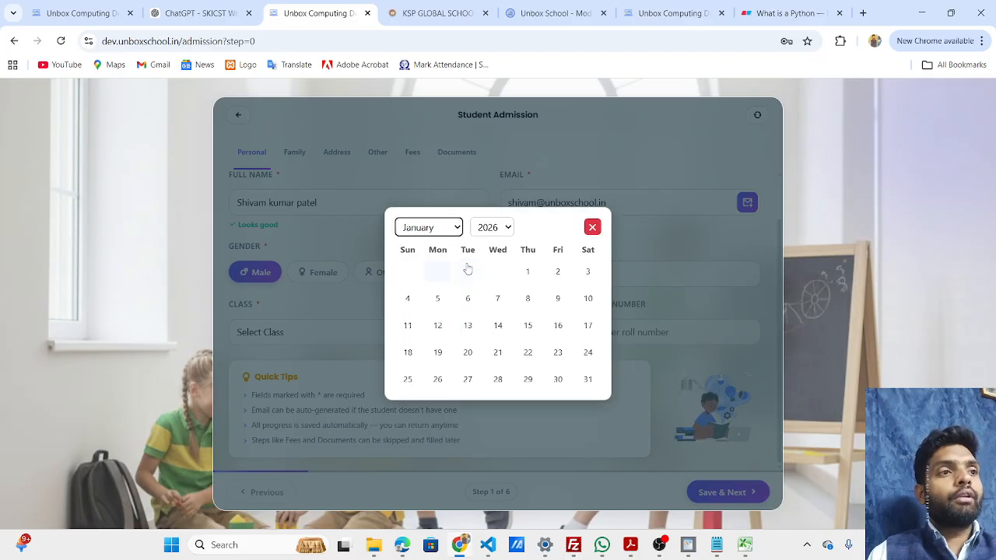
left_click(492, 228)
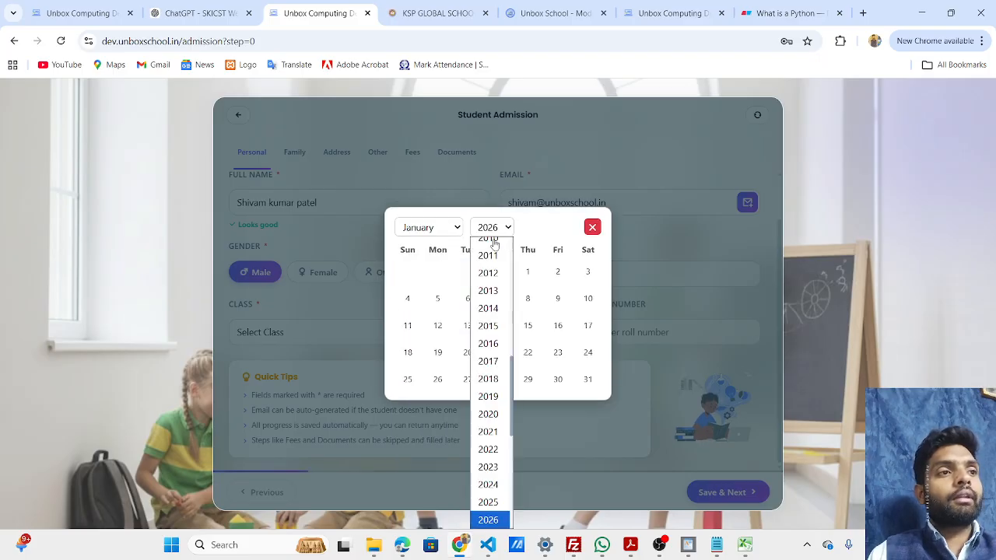
left_click(490, 458)
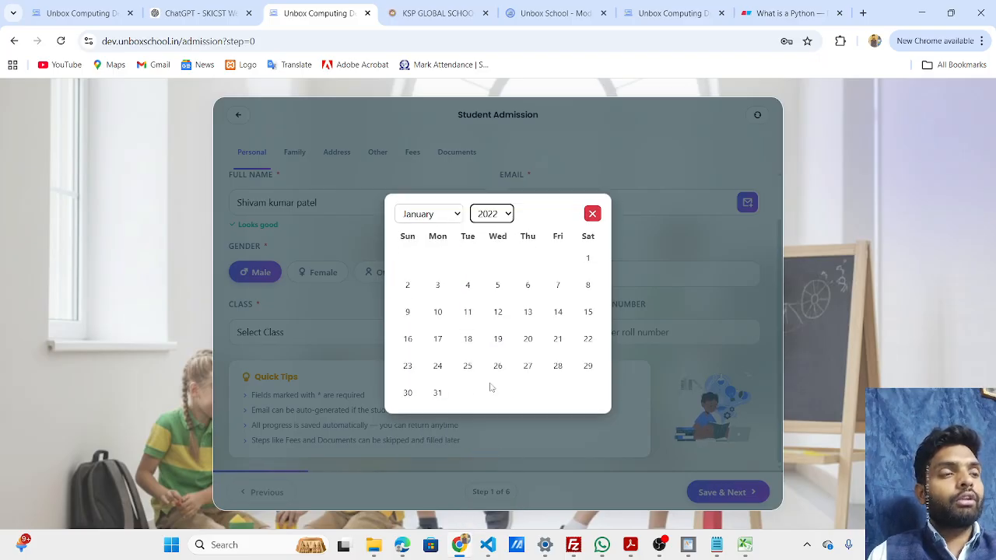
left_click(587, 258)
Assign the student to class Play (pre-primary), Section A, and save the personal details to continue to the family information.
left_click(285, 335)
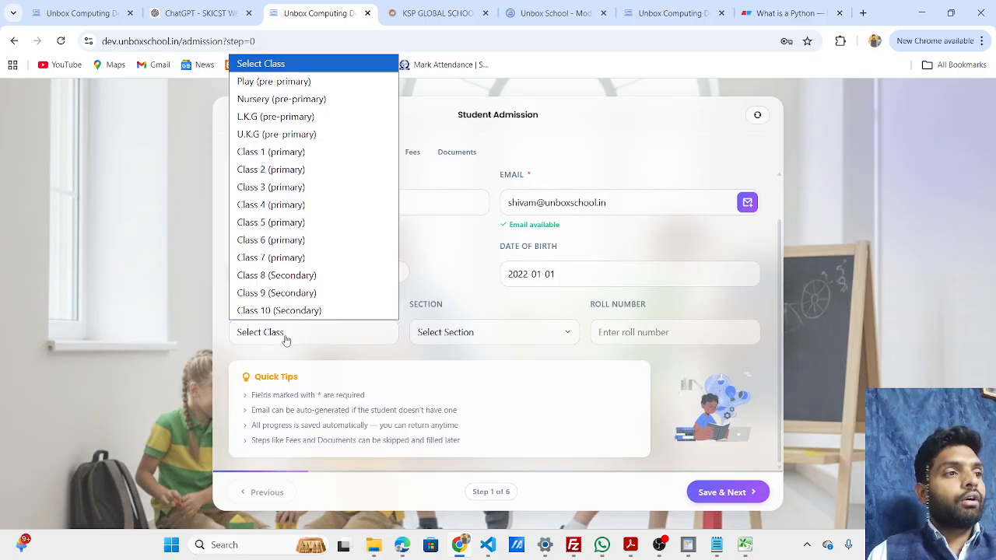
left_click(264, 81)
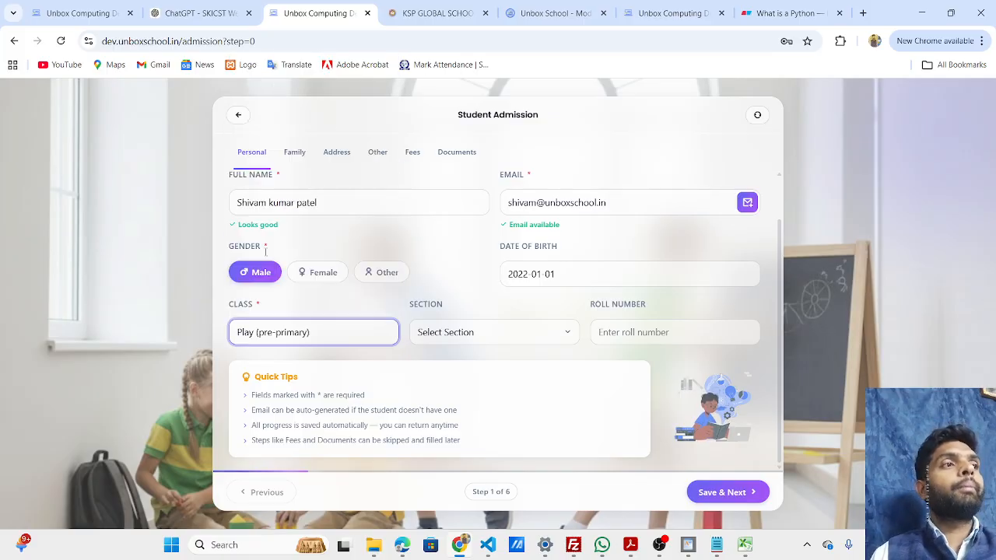
left_click(529, 339)
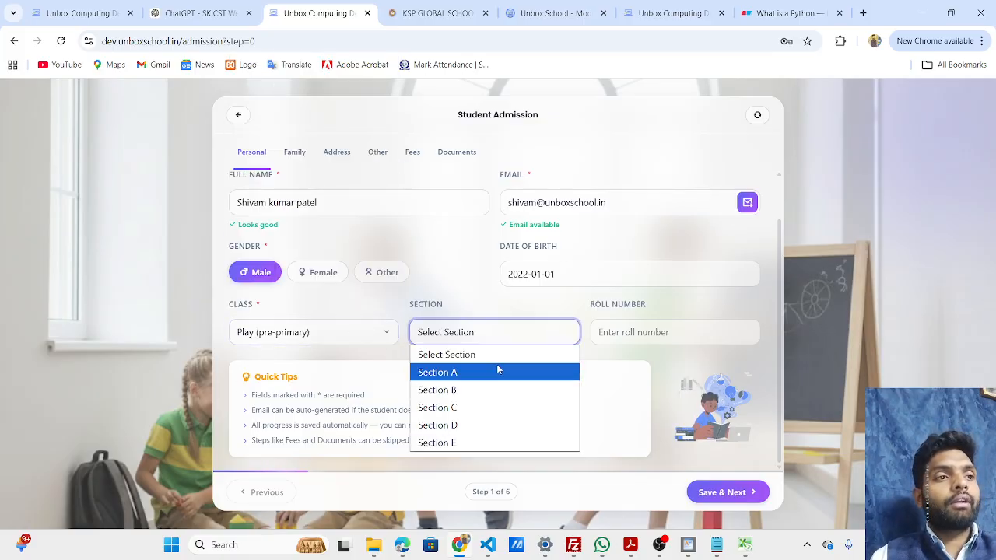
left_click(498, 371)
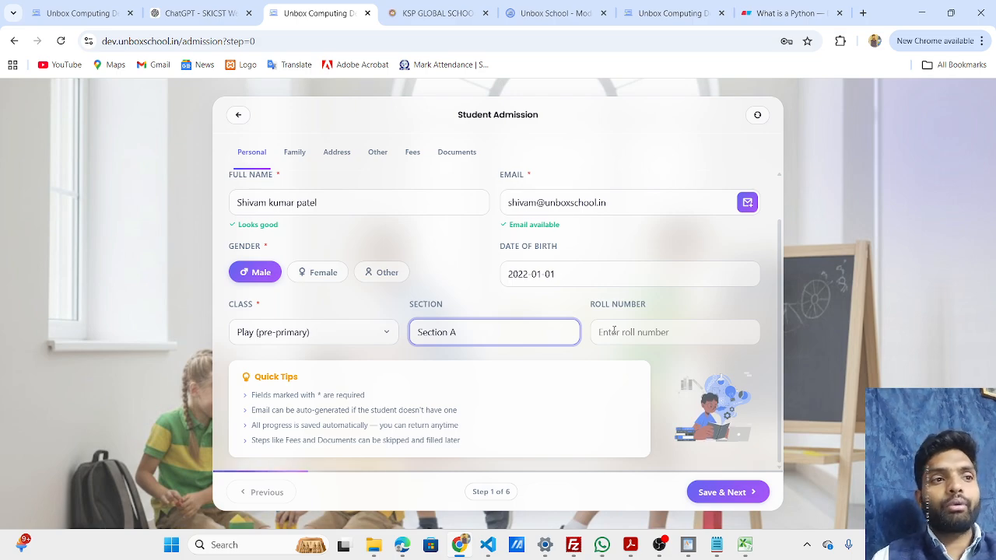
left_click(728, 492)
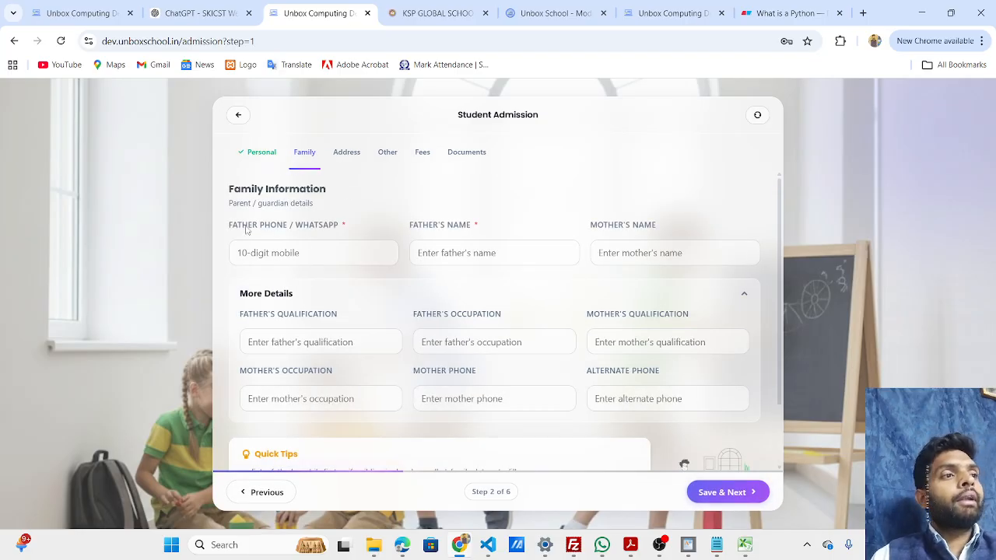
Enter the father's 10-digit phone / WhatsApp number in the family information.
left_click(285, 254)
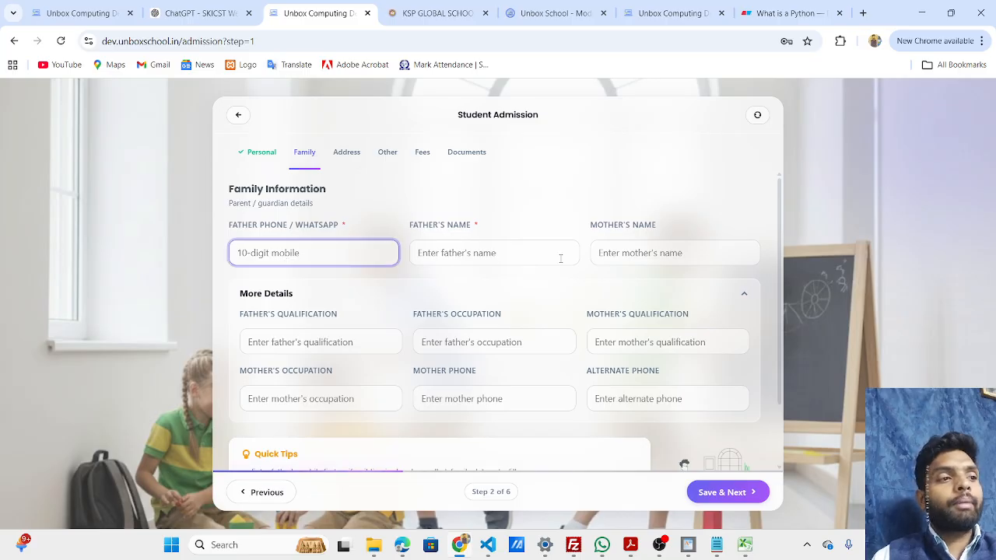
scroll(781, 312, "down", 1)
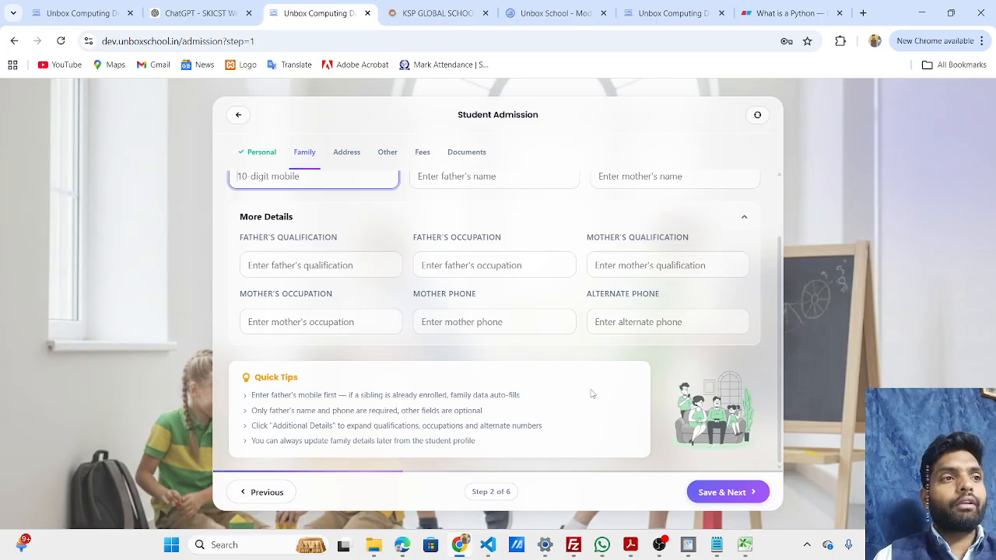
scroll(785, 333, "up", 1)
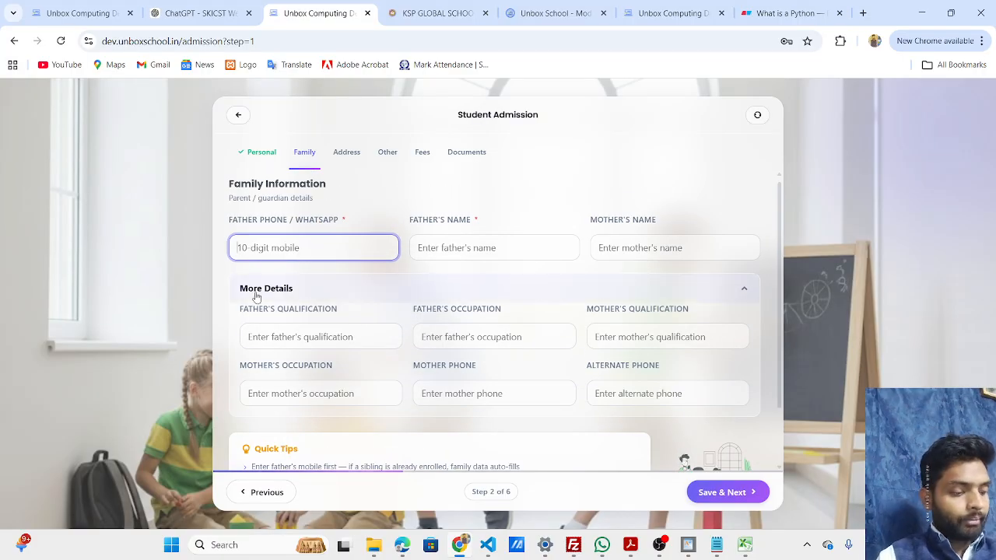
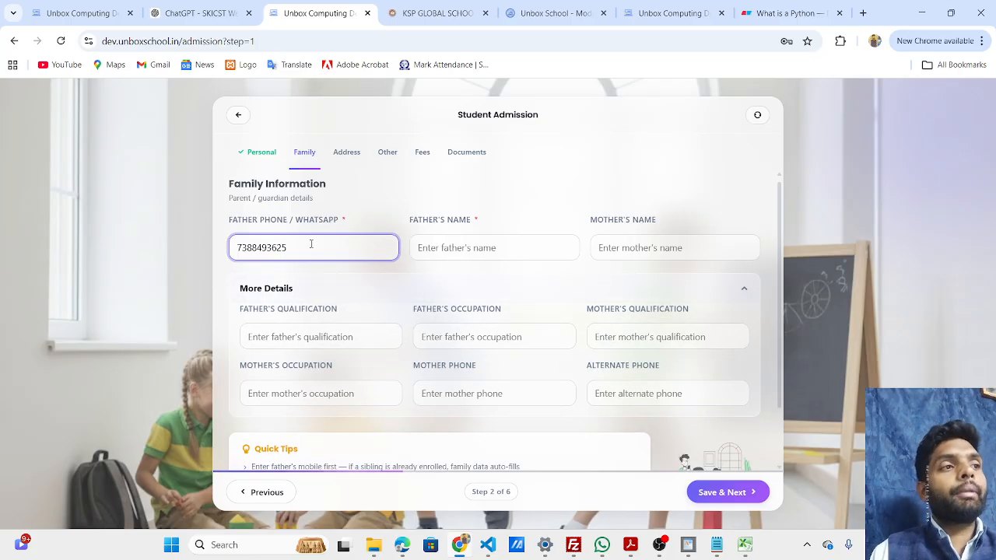
key("Tab")
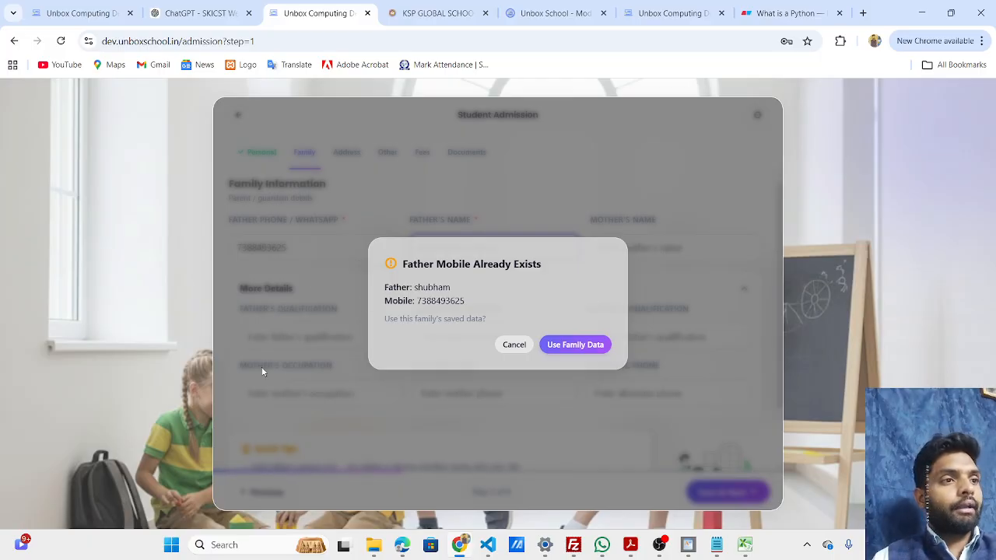
Fill the family information from the existing family's saved data, collapse the additional details, and save to continue to the address section.
left_click(574, 347)
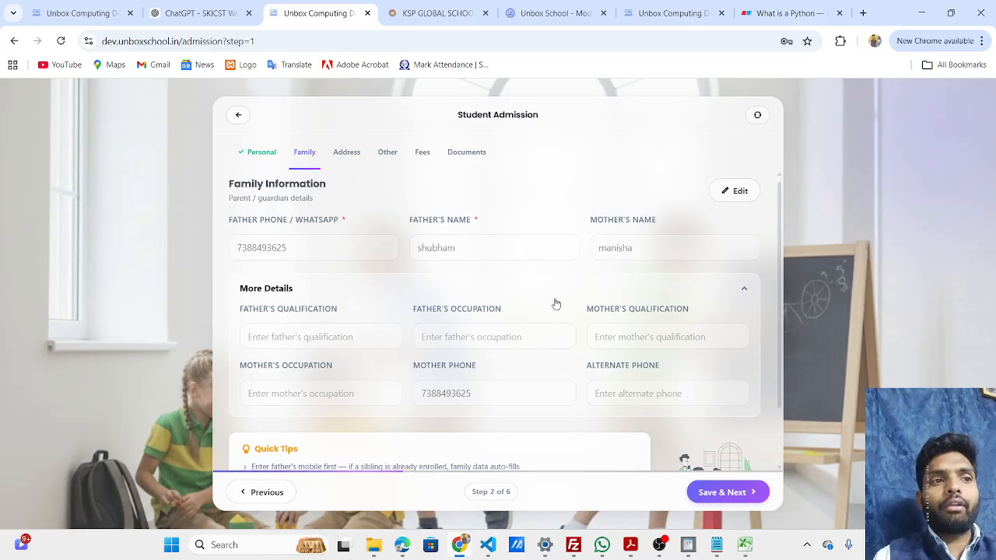
left_click(744, 289)
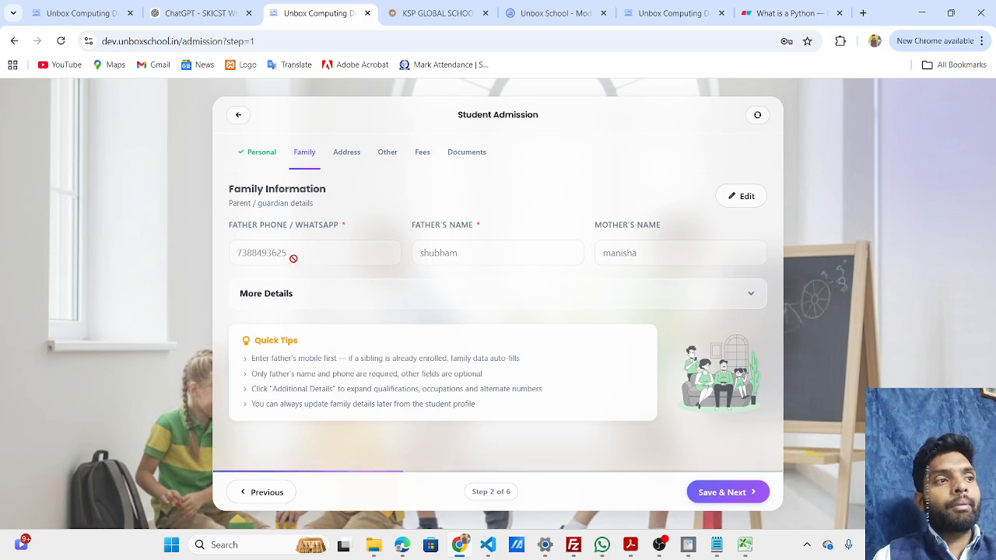
left_click(736, 493)
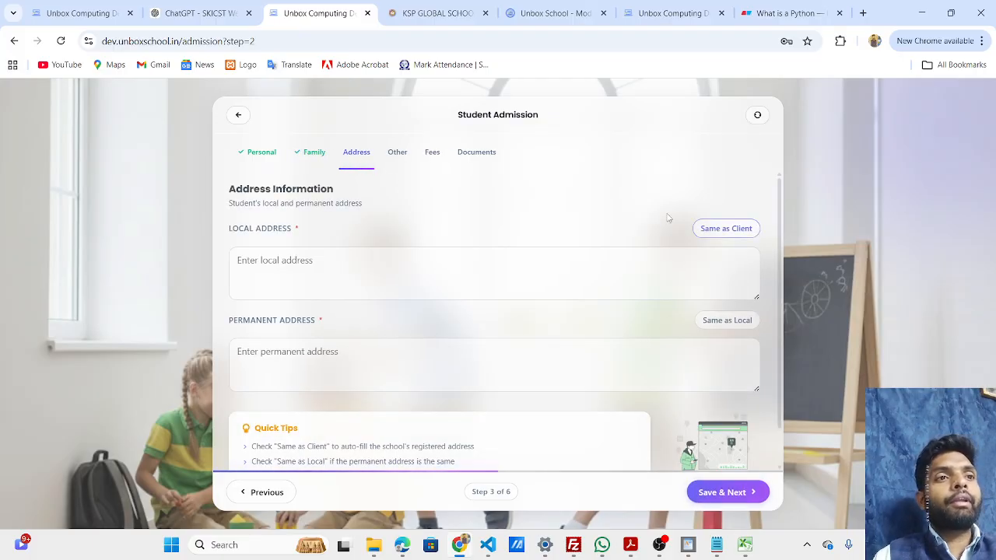
Fill the local address with the client's address, copy it to the permanent address, and save to continue to the additional details.
left_click(733, 231)
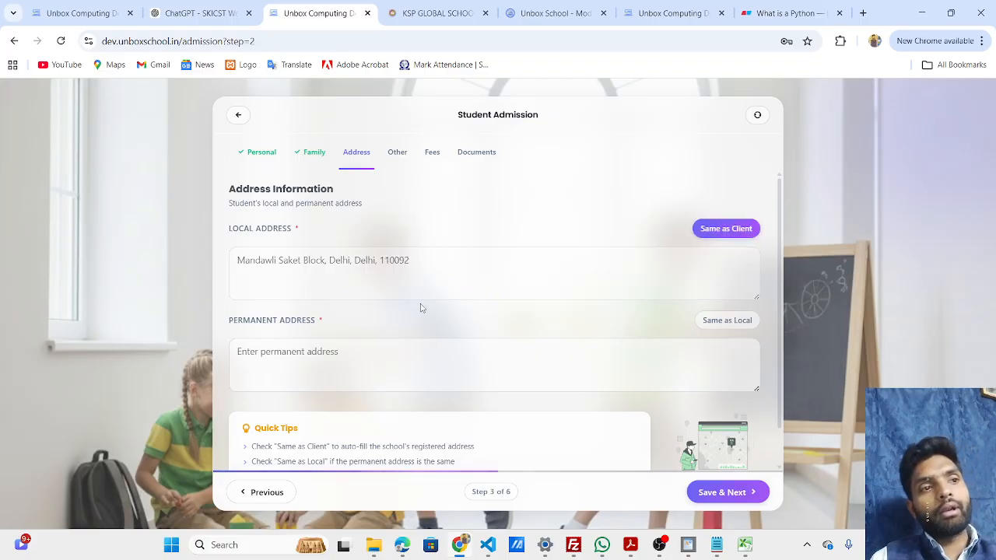
left_click(733, 230)
left_click(457, 273)
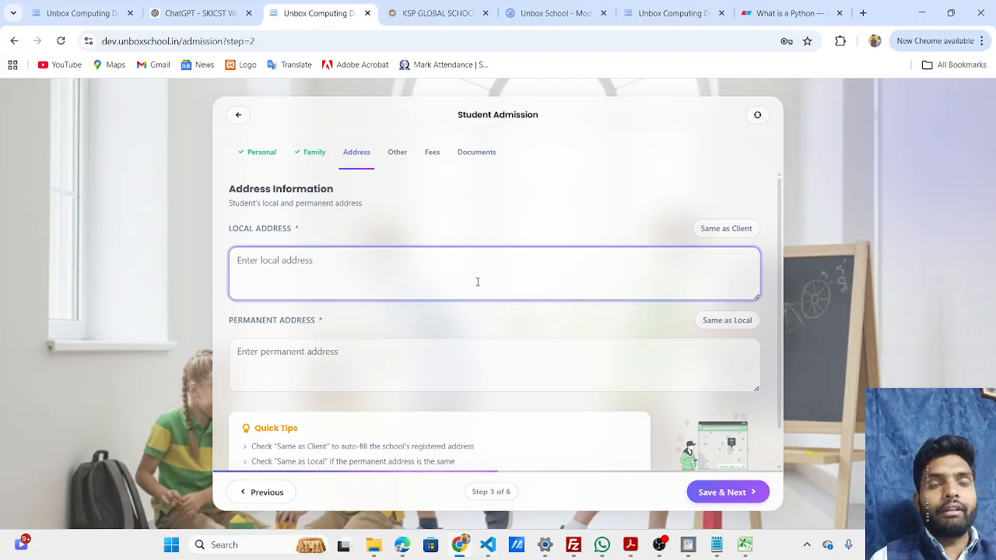
left_click(719, 234)
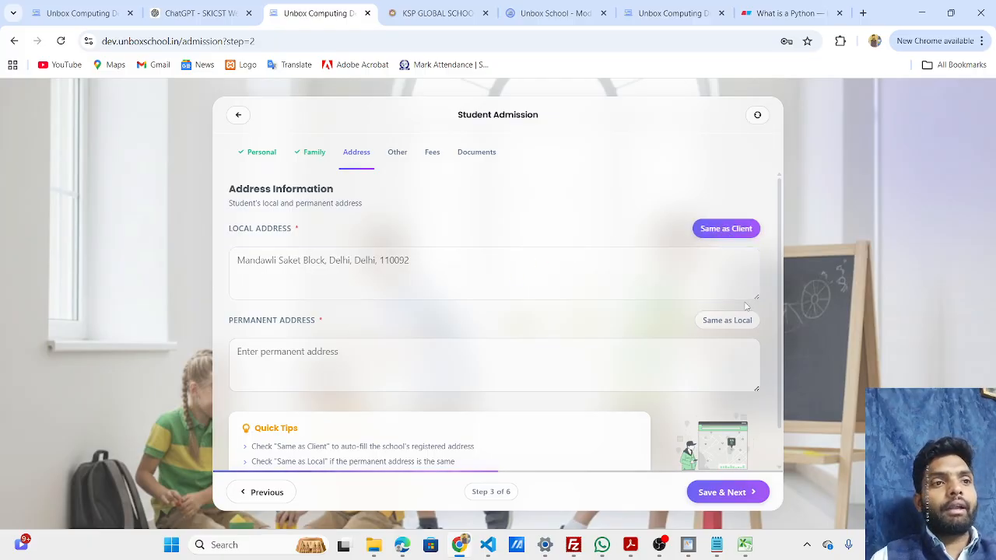
left_click(738, 326)
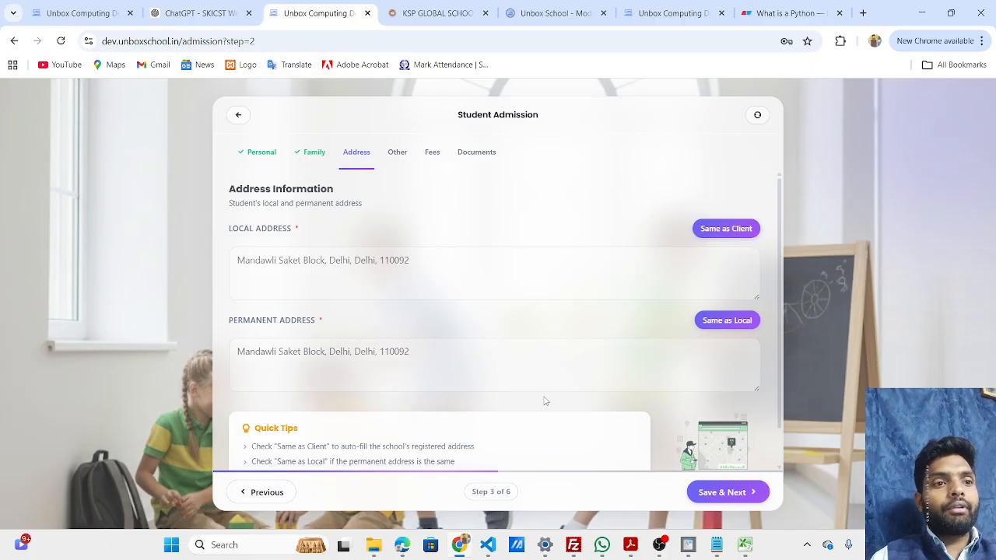
left_click(706, 492)
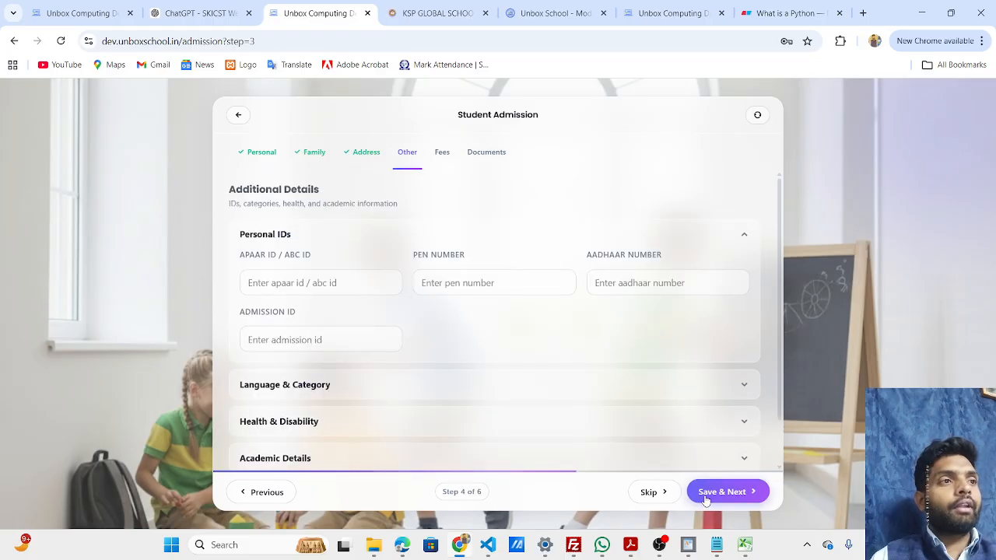
Review the optional Personal IDs, Language & Category and Other sections, leave them unfilled, and skip to the fees section.
left_click(325, 285)
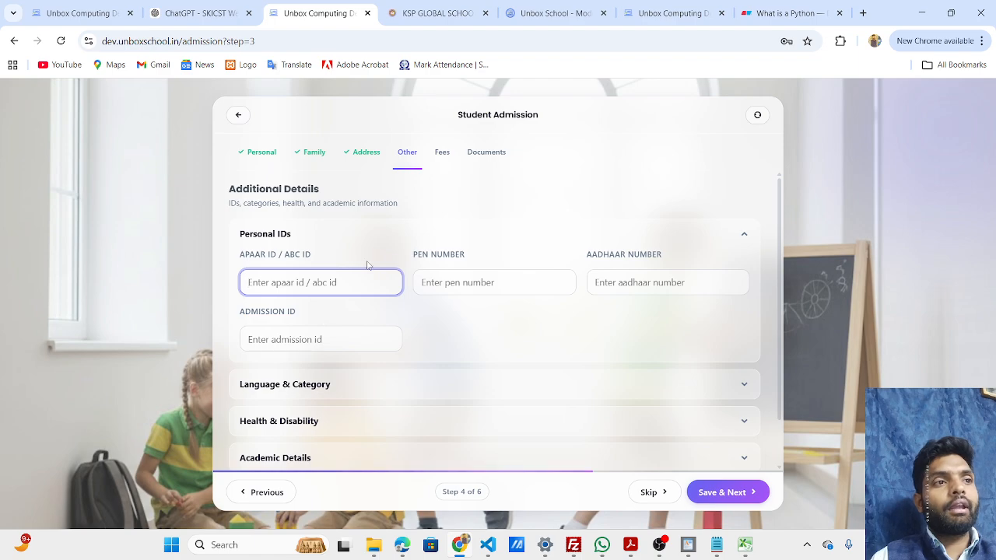
left_click(470, 286)
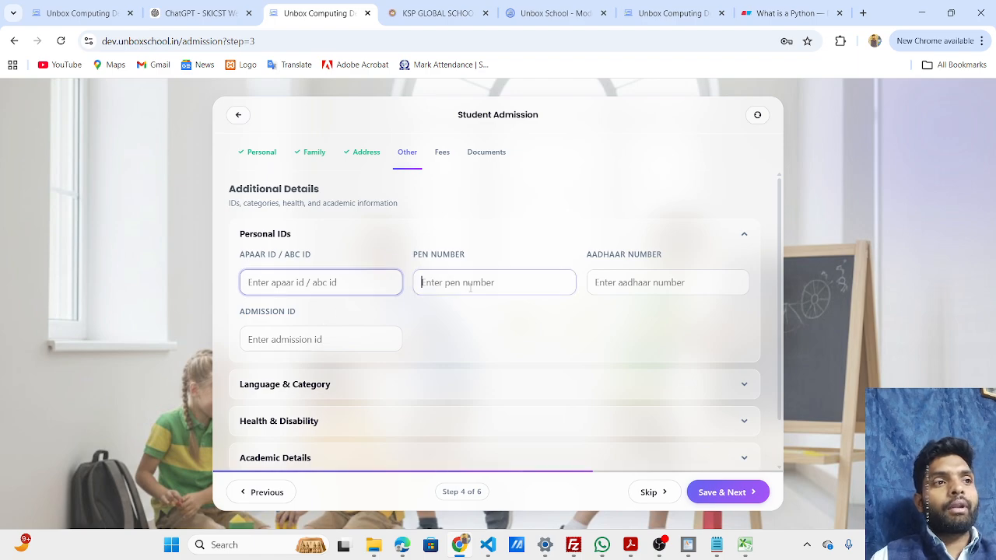
left_click(701, 277)
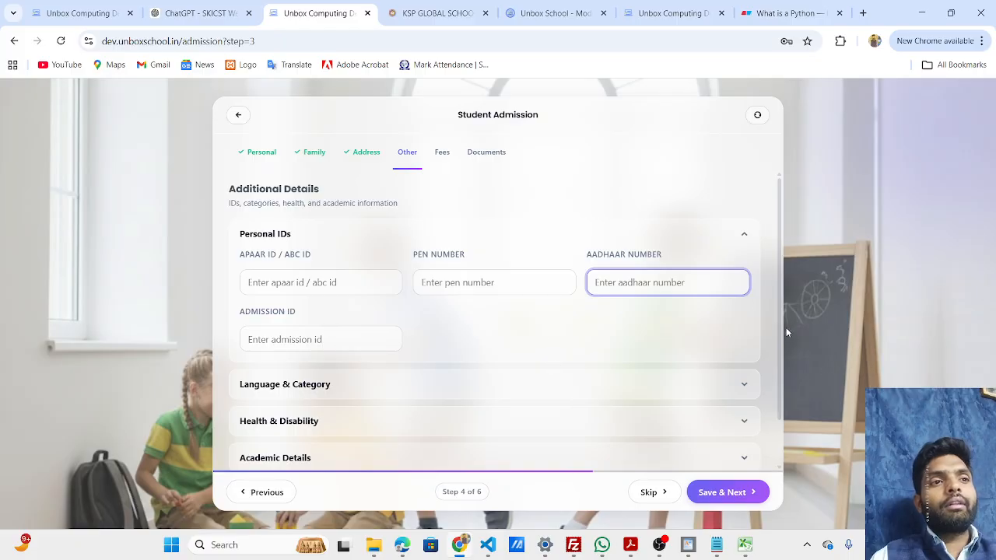
left_click(744, 235)
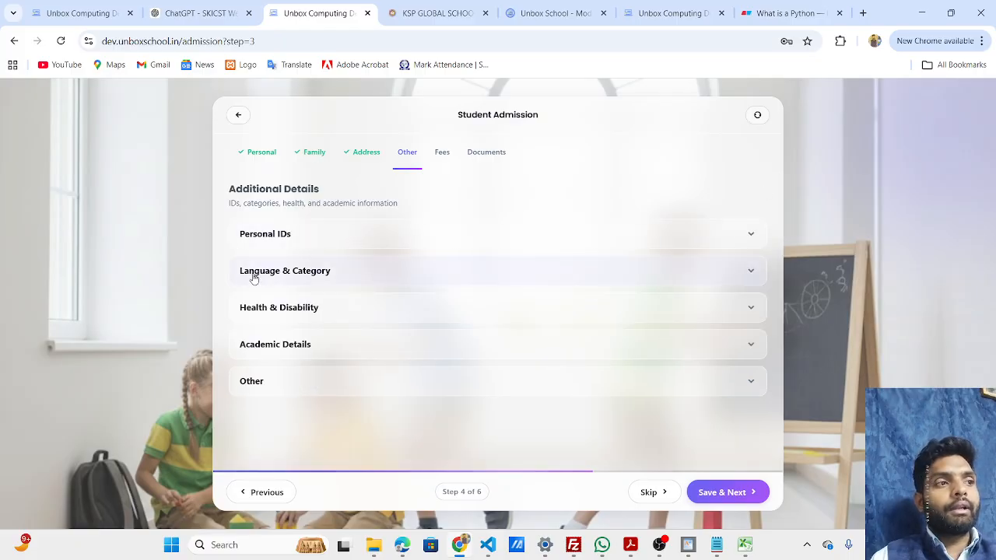
left_click(549, 274)
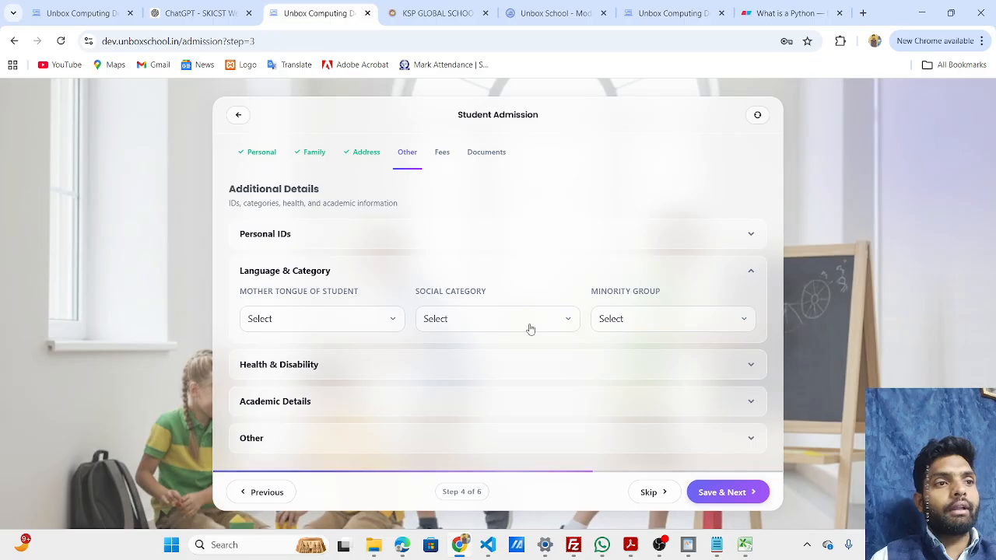
left_click(702, 273)
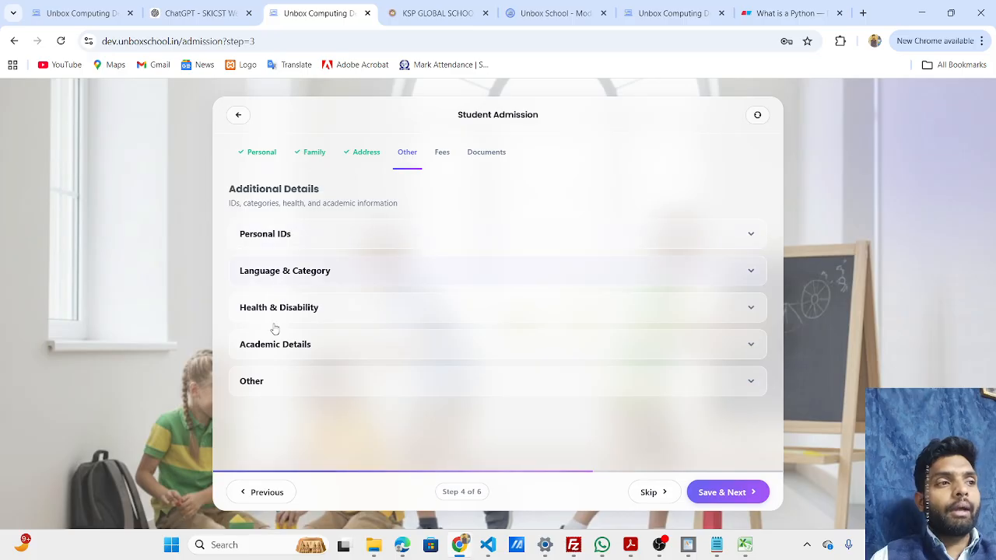
left_click(409, 389)
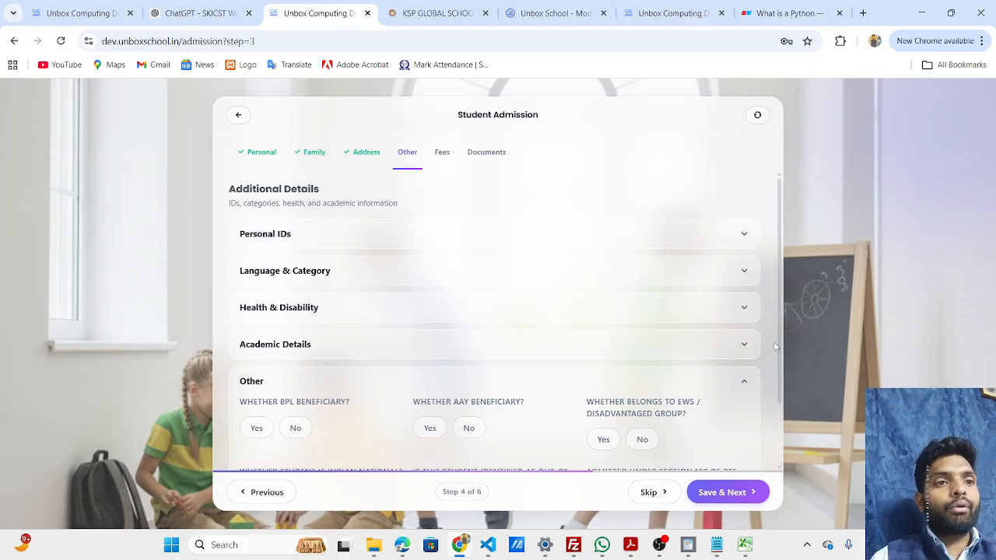
left_click_drag(774, 342, 793, 443)
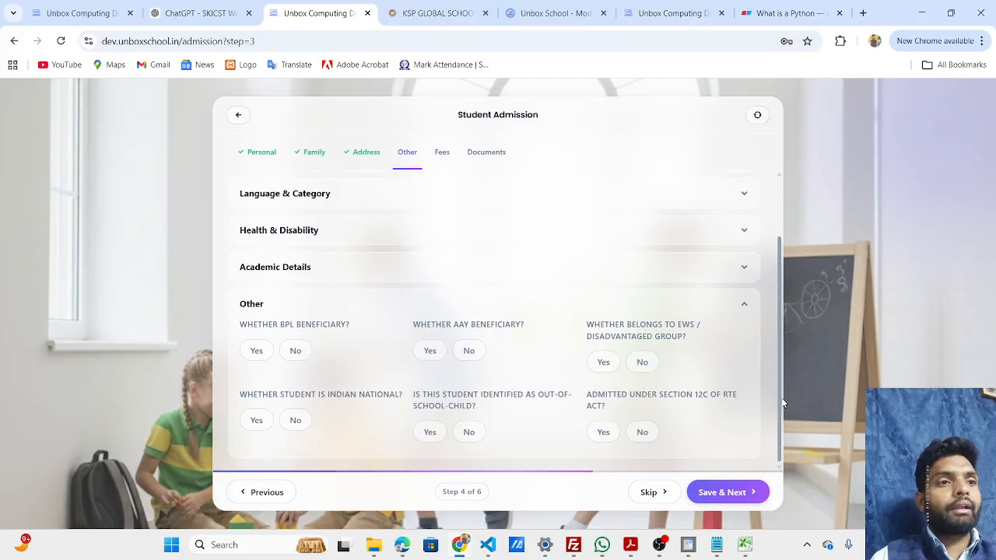
left_click(743, 305)
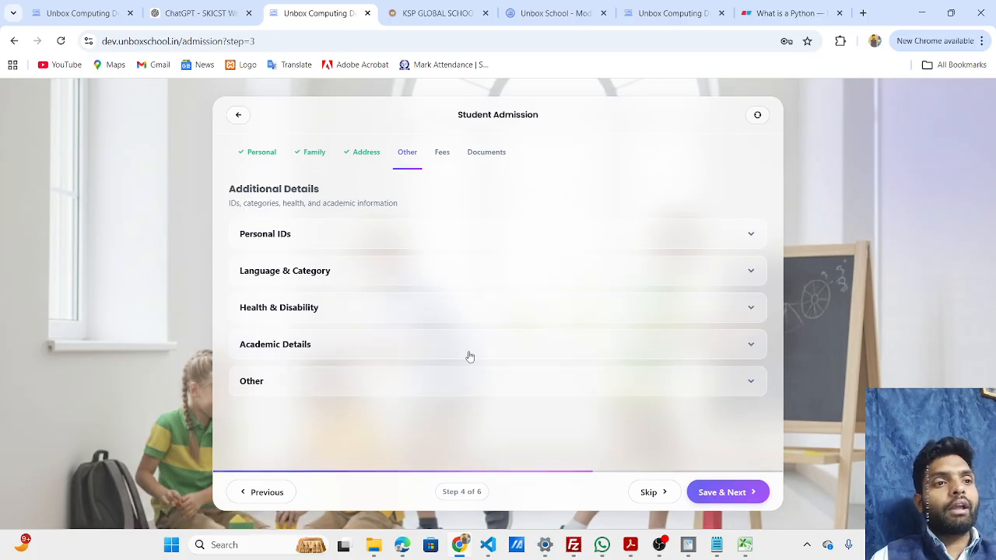
left_click(653, 495)
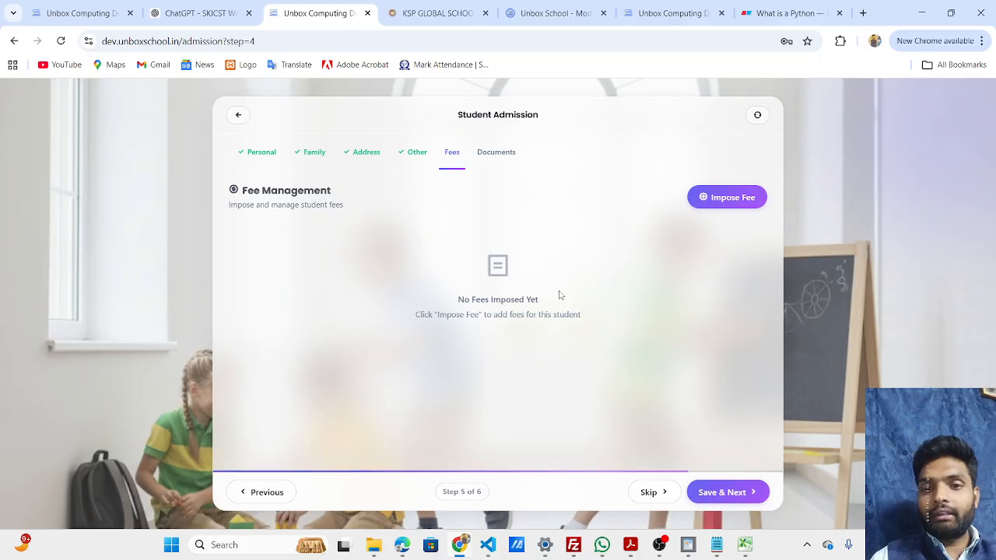
Start imposing the one-time Admission Fees on the student, with 2026-02-22 as the start date.
left_click(716, 197)
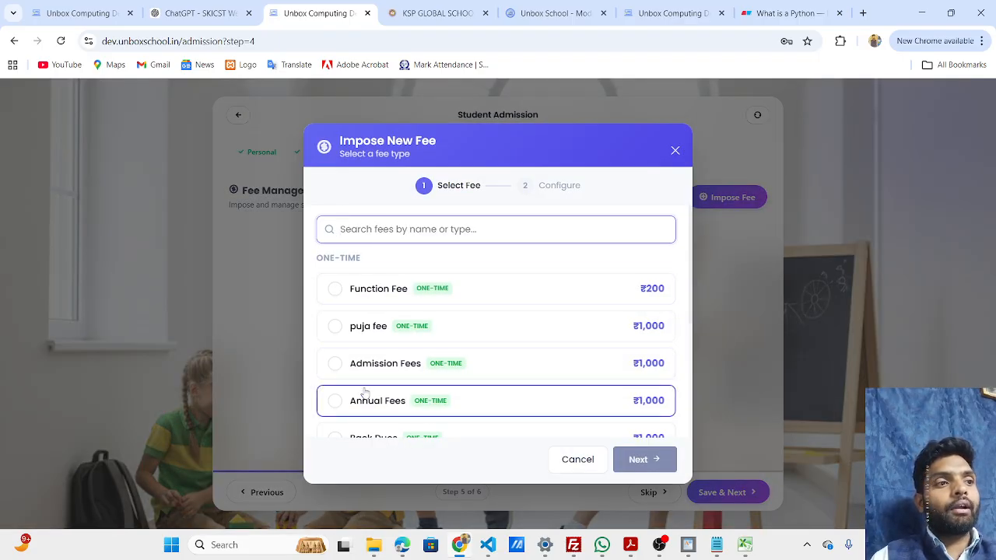
left_click(354, 379)
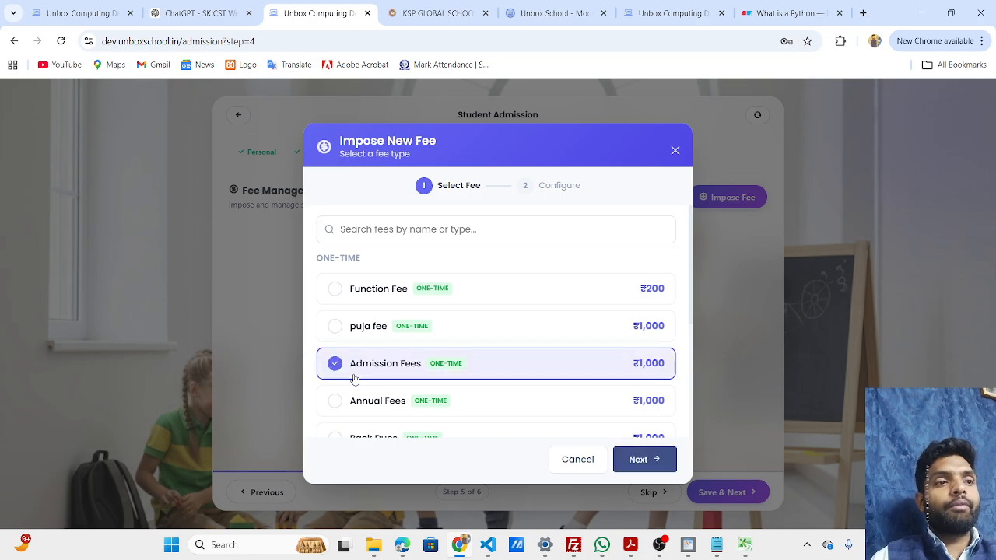
left_click(645, 459)
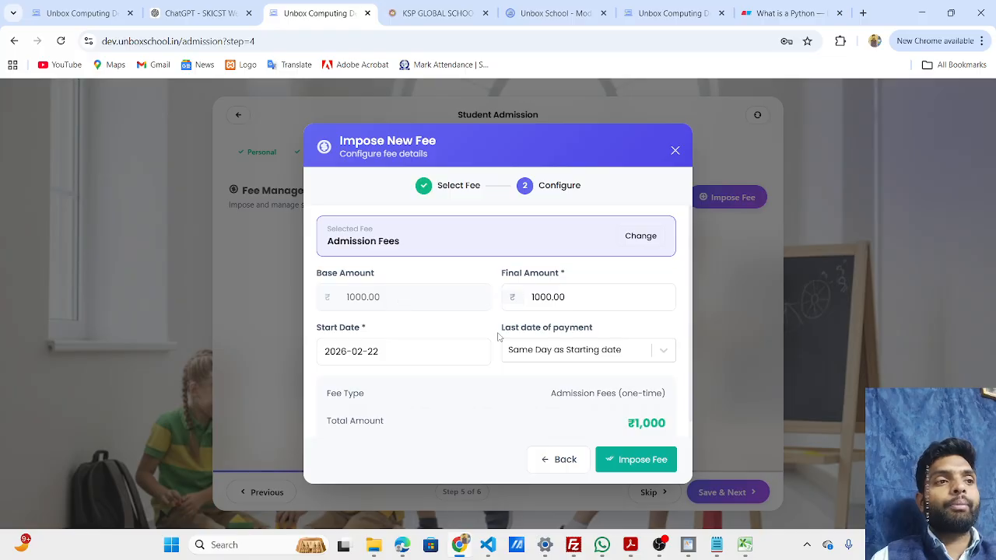
left_click_drag(534, 305, 585, 303)
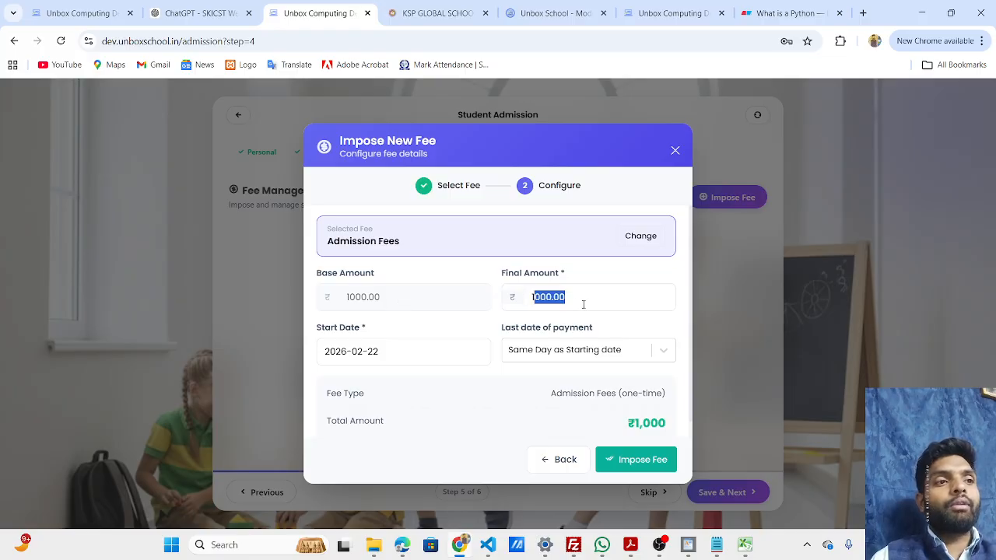
left_click(584, 304)
left_click(364, 360)
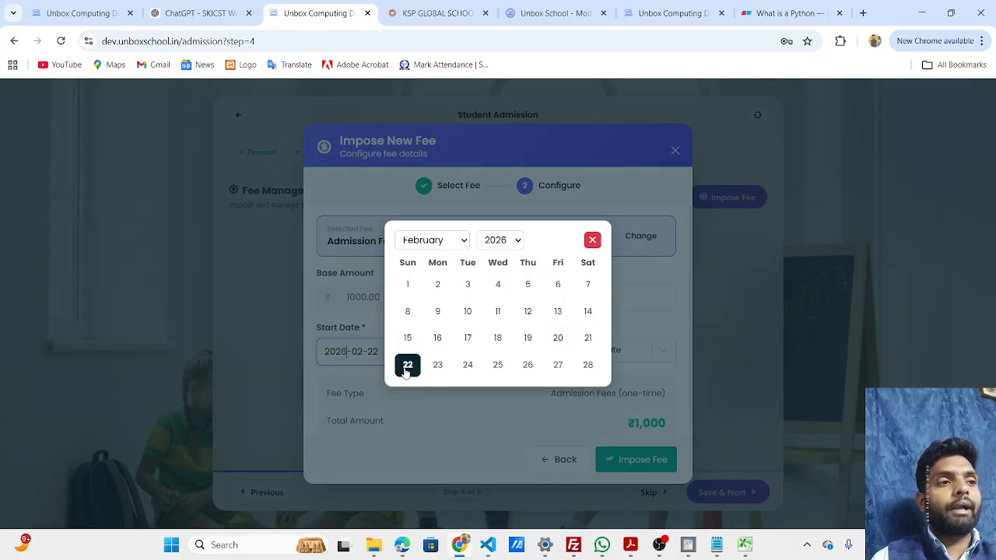
left_click(405, 371)
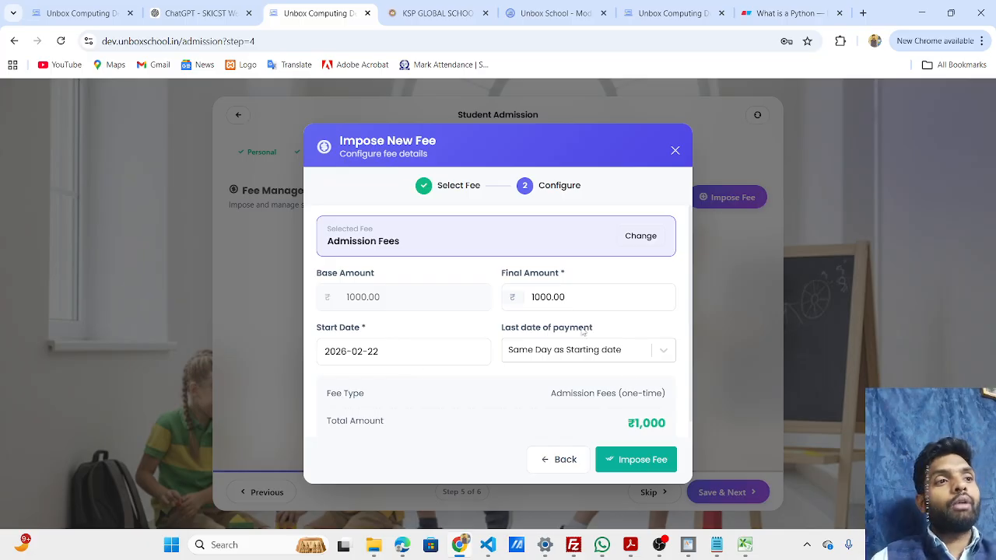
Try First Date of Month and Last Date of Month as the last date of payment for the Admission Fees.
left_click(631, 354)
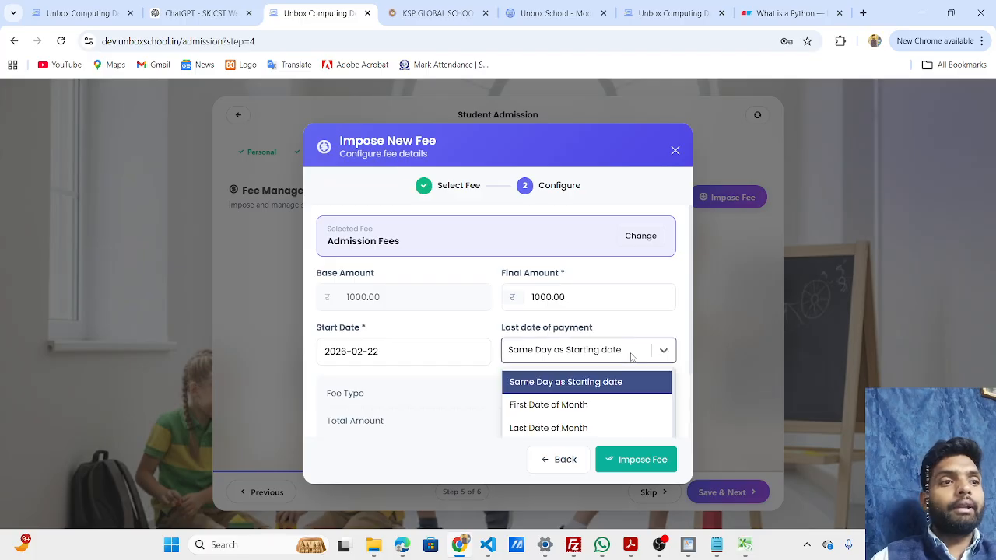
left_click(532, 408)
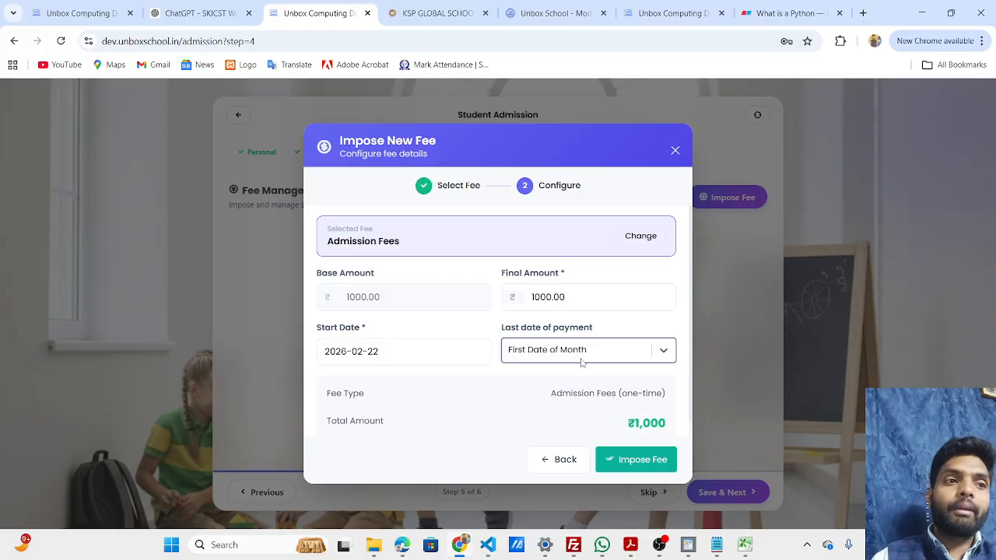
scroll(690, 341, "down", 1)
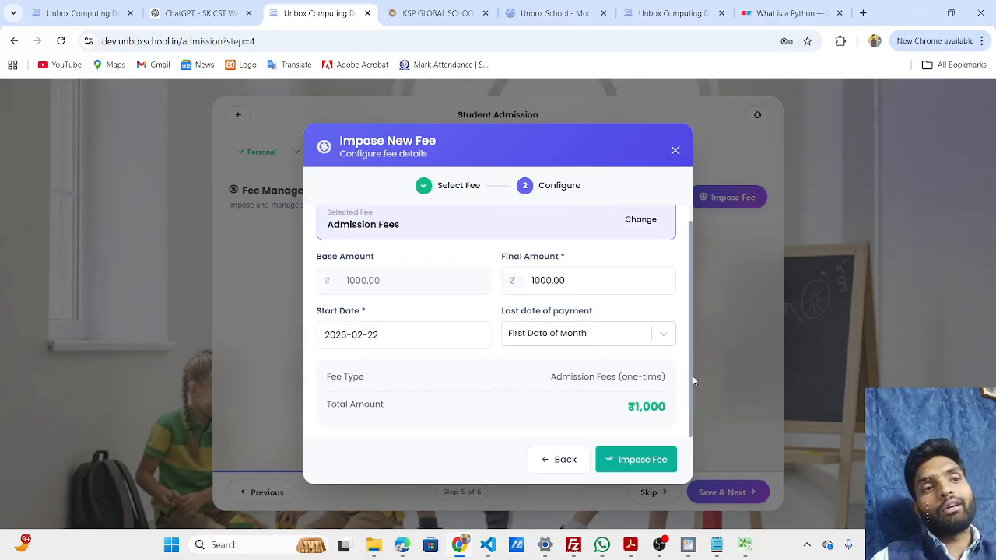
left_click(660, 336)
left_click(613, 412)
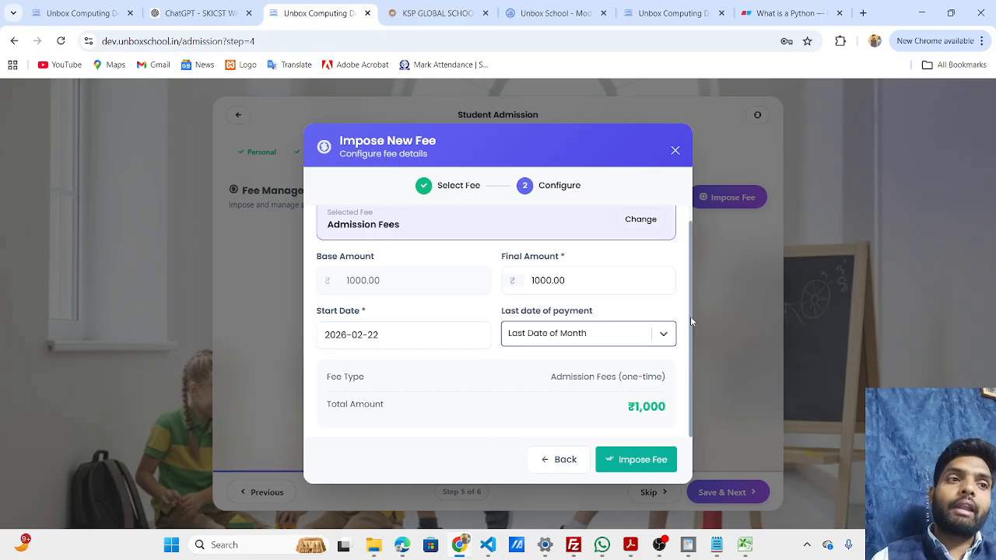
left_click_drag(690, 316, 690, 368)
left_click(638, 341)
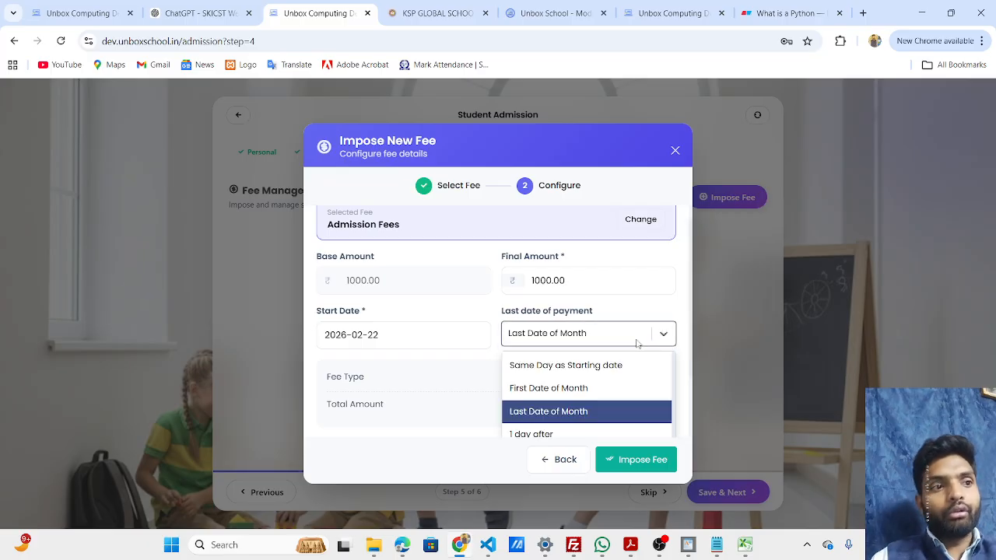
left_click(637, 343)
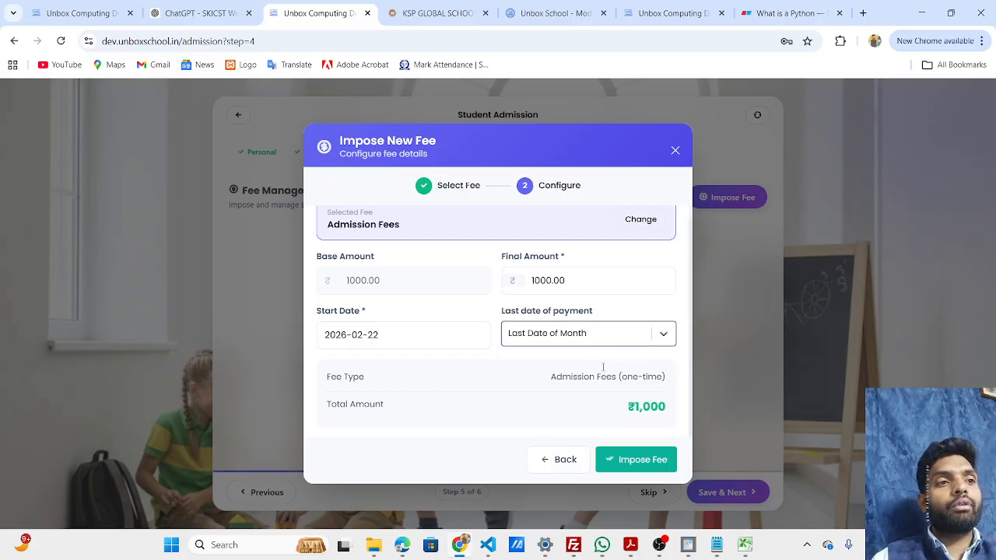
Set the last date of payment to First Date of Month and impose the Admission Fees.
left_click(604, 341)
left_click(559, 395)
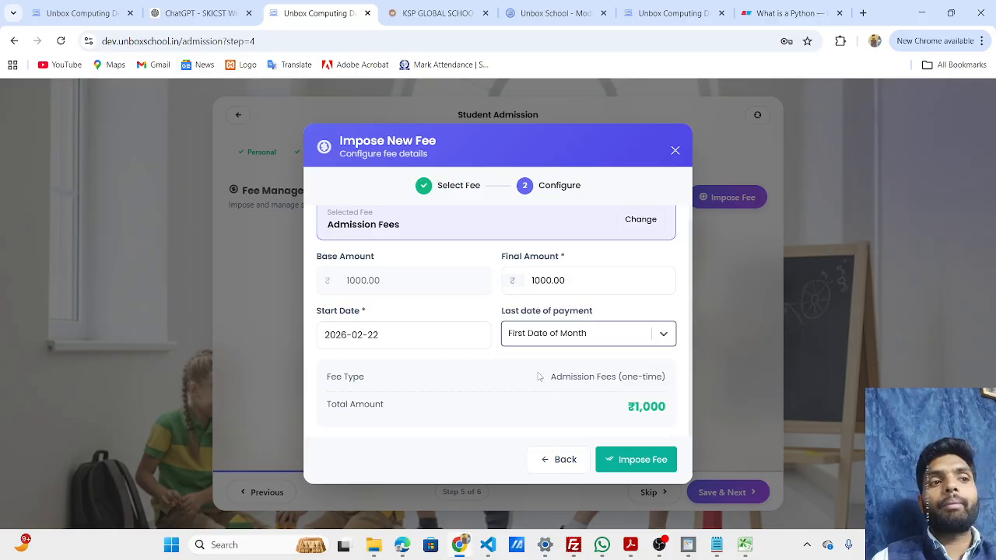
left_click(630, 462)
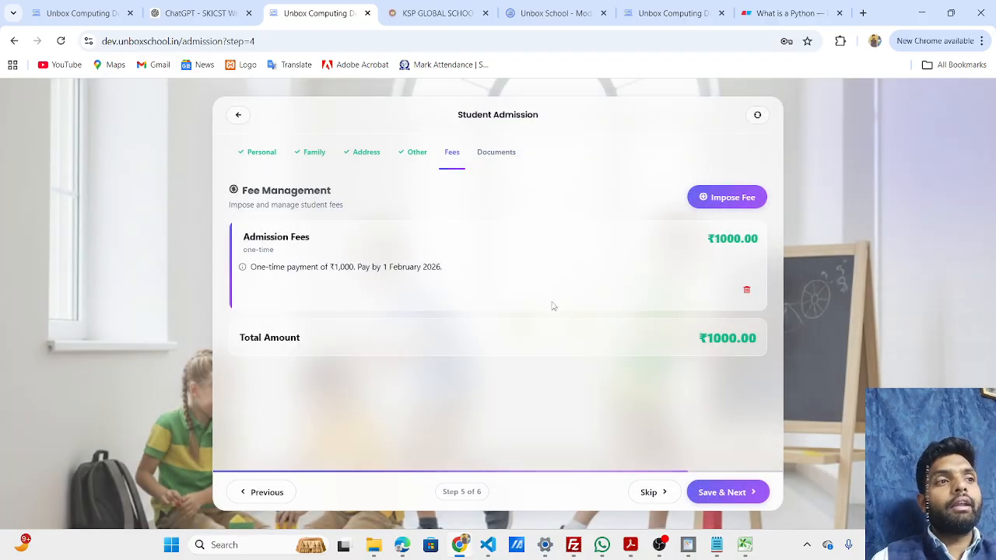
Choose the monthly Tution fees as another fee to impose and proceed to its configuration.
left_click(728, 204)
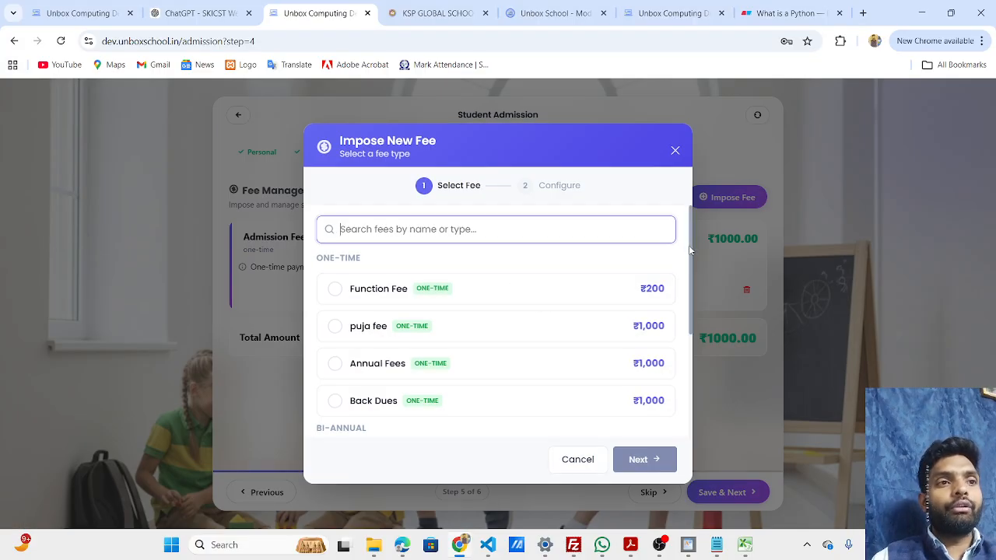
left_click_drag(692, 251, 677, 379)
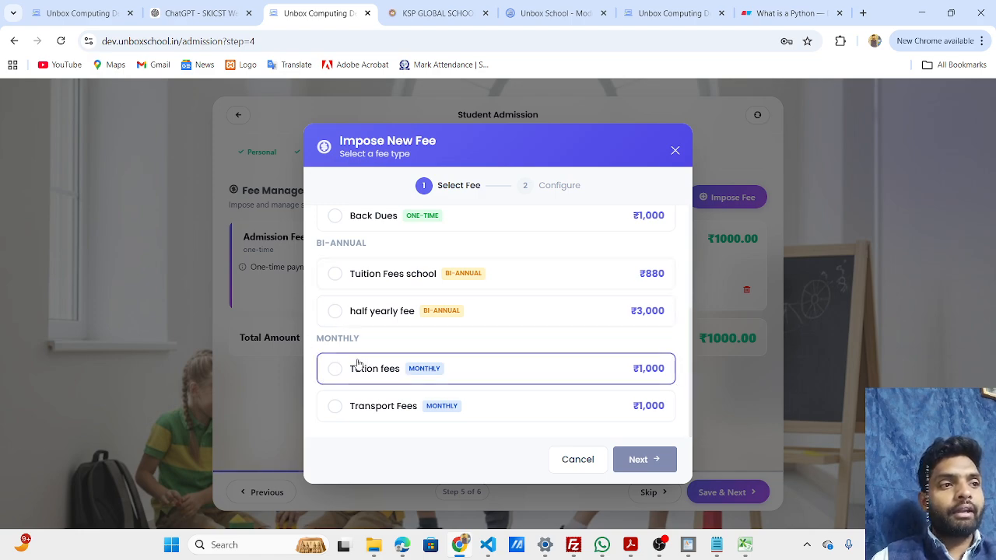
left_click(338, 376)
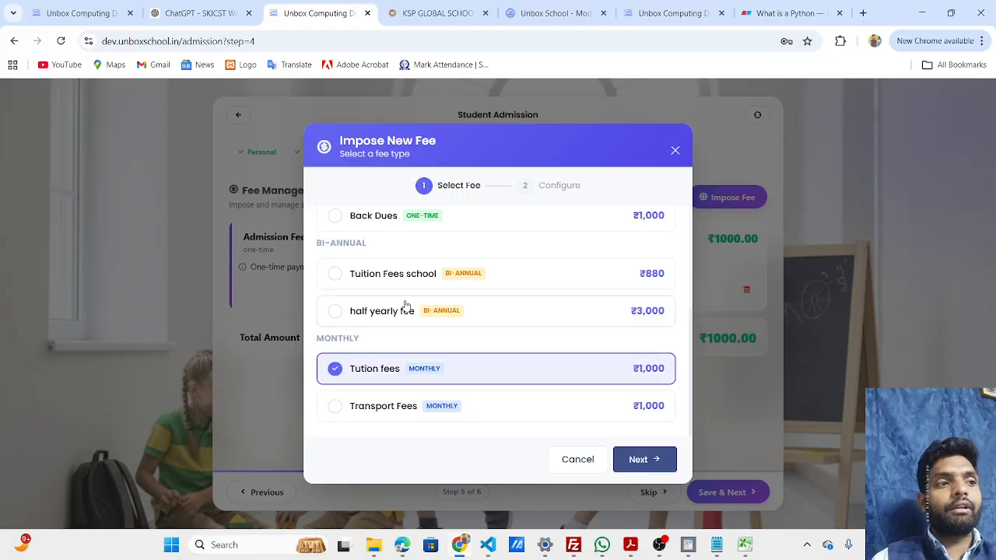
left_click(341, 414)
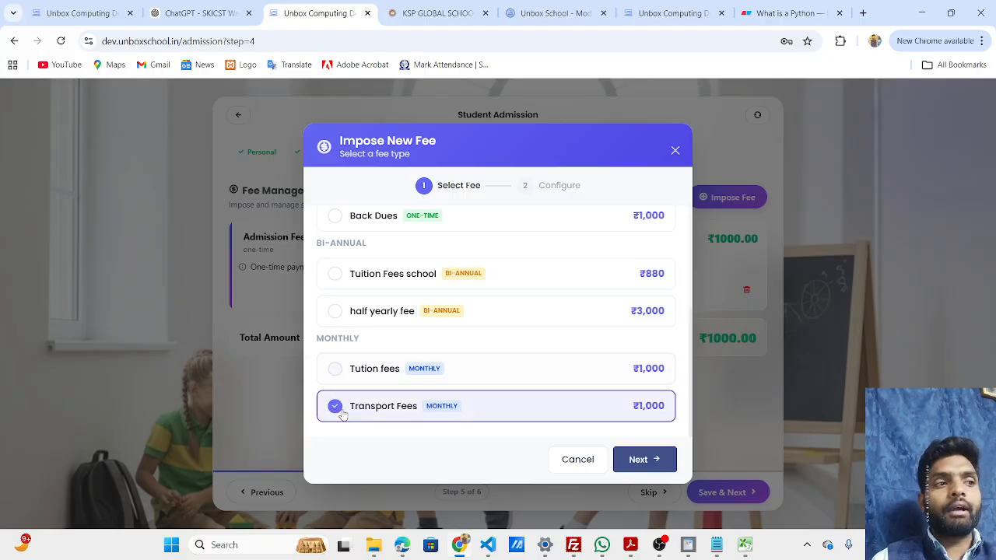
left_click(359, 368)
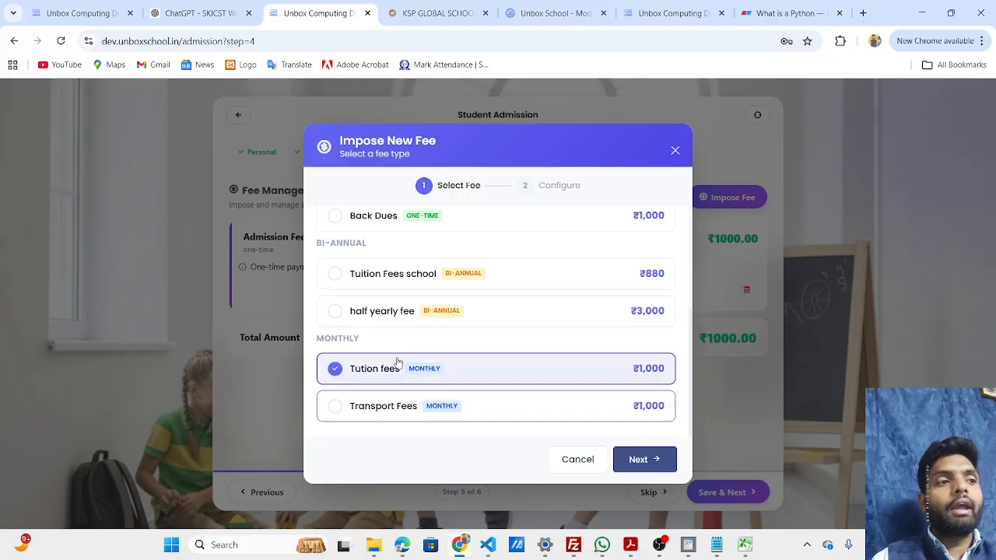
left_click(644, 461)
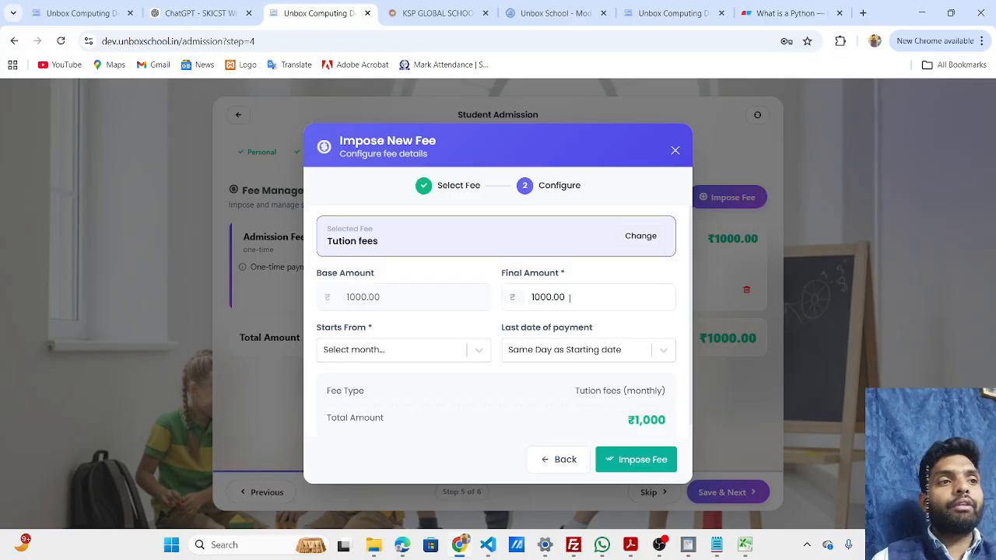
Set the final amount of the monthly Tution fees to 800.
double_click(586, 294)
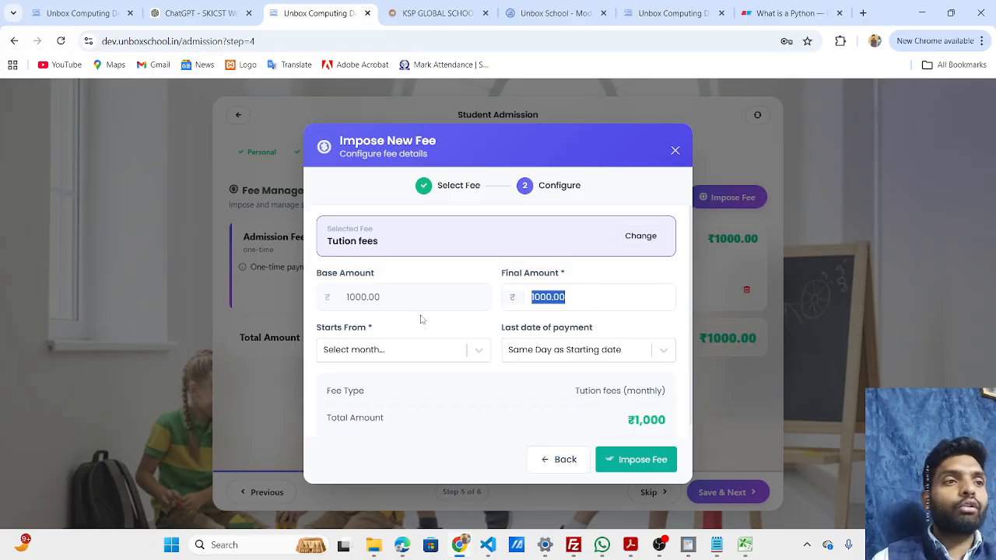
type("800")
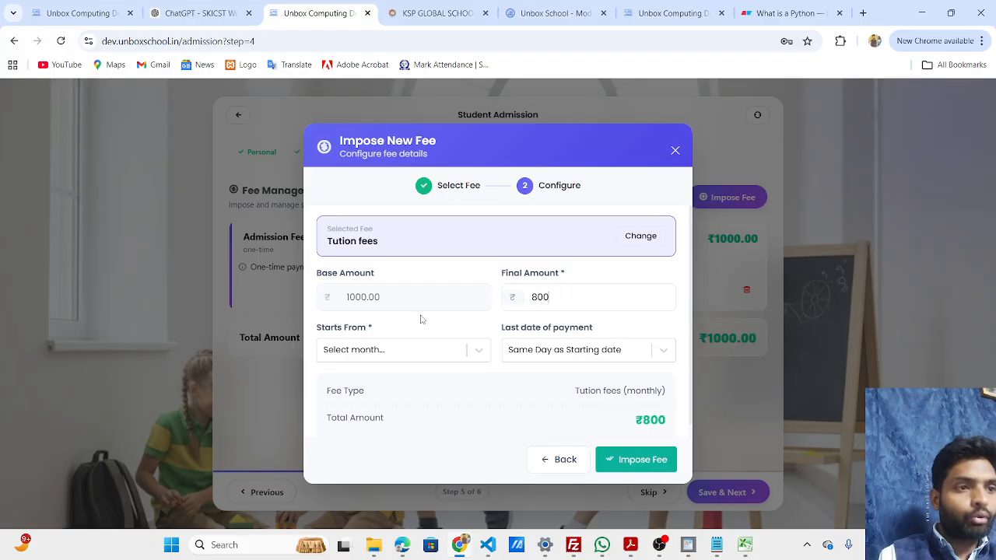
Set the starting month of the Tution fees to 1st May (2025-2026).
left_click(408, 354)
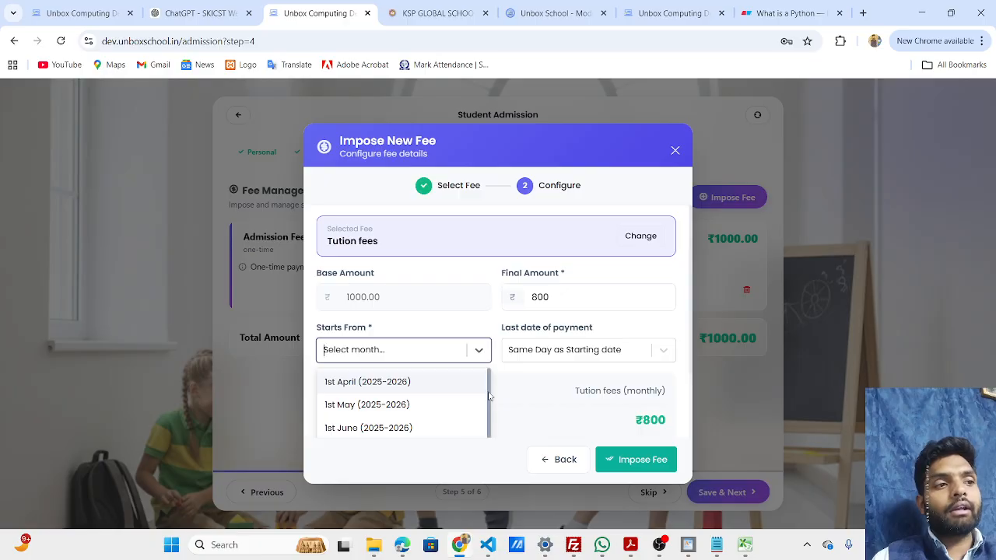
scroll(490, 405, "down", 1)
scroll(490, 408, "down", 3)
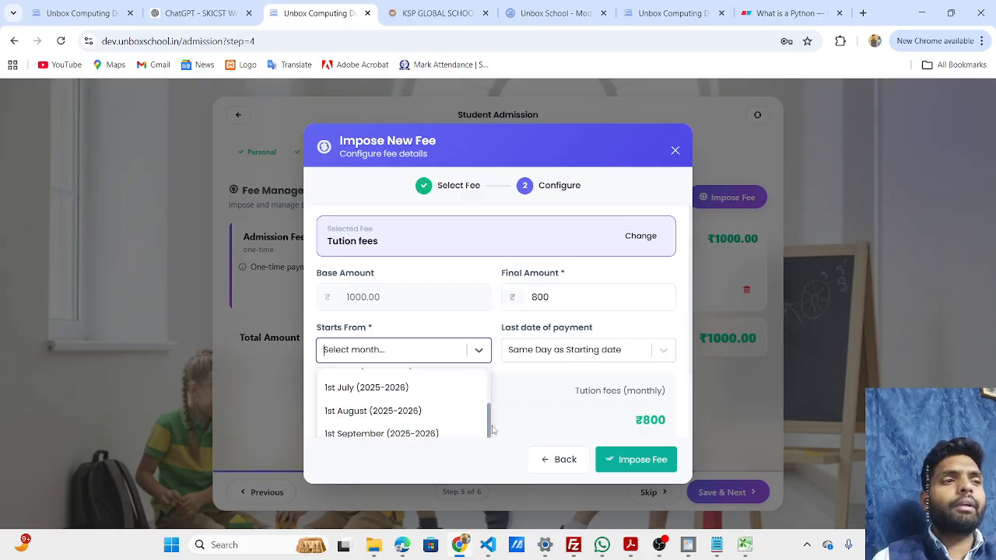
scroll(492, 451, "down", 1)
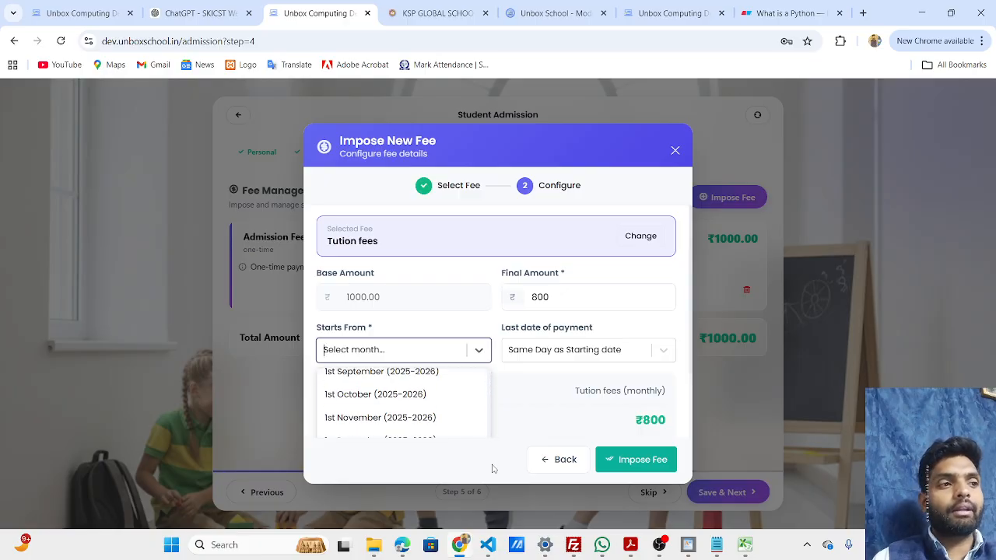
scroll(423, 424, "up", 4)
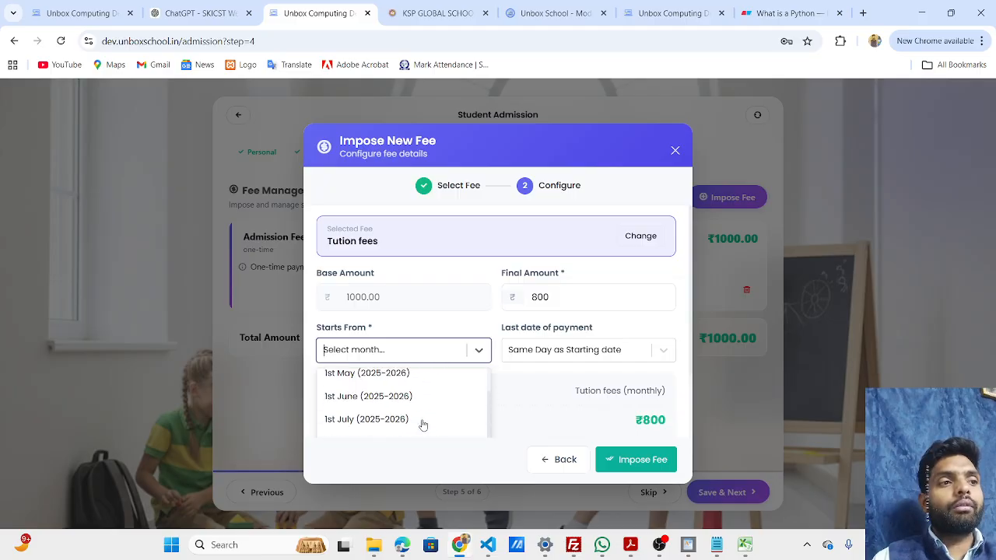
scroll(423, 422, "down", 2)
scroll(423, 424, "up", 3)
left_click(364, 411)
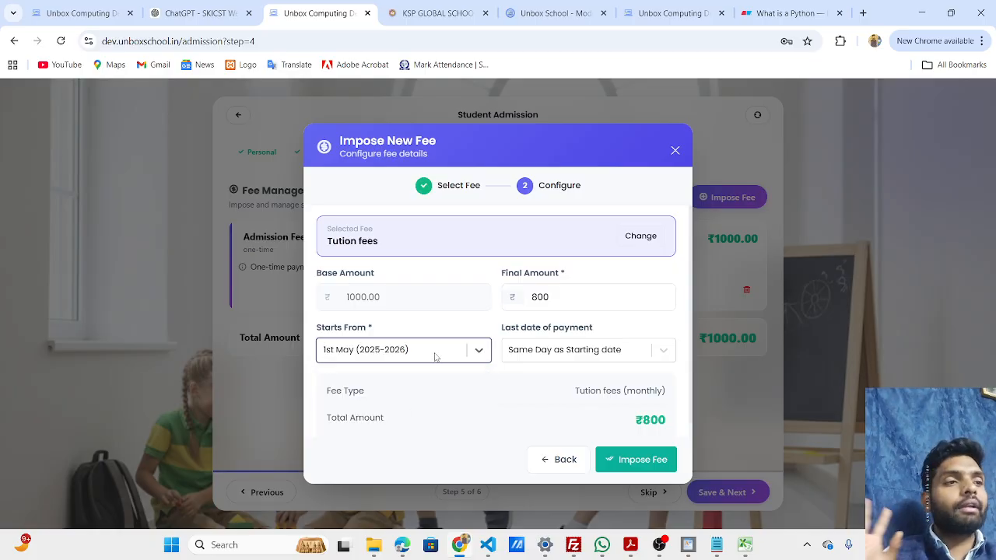
Set the last date of payment to First Date of Month and impose the Tution fees.
left_click(658, 355)
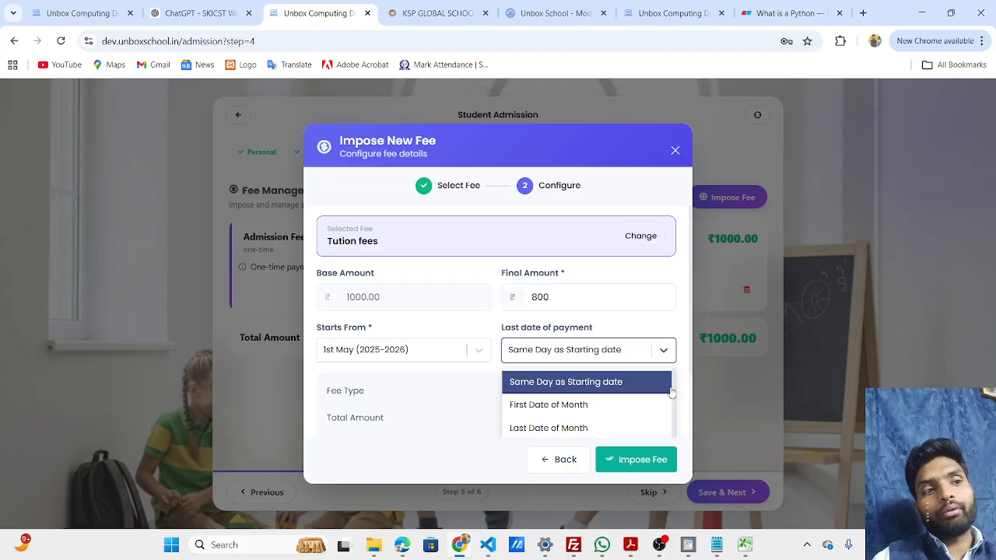
scroll(676, 415, "down", 2)
scroll(676, 415, "up", 2)
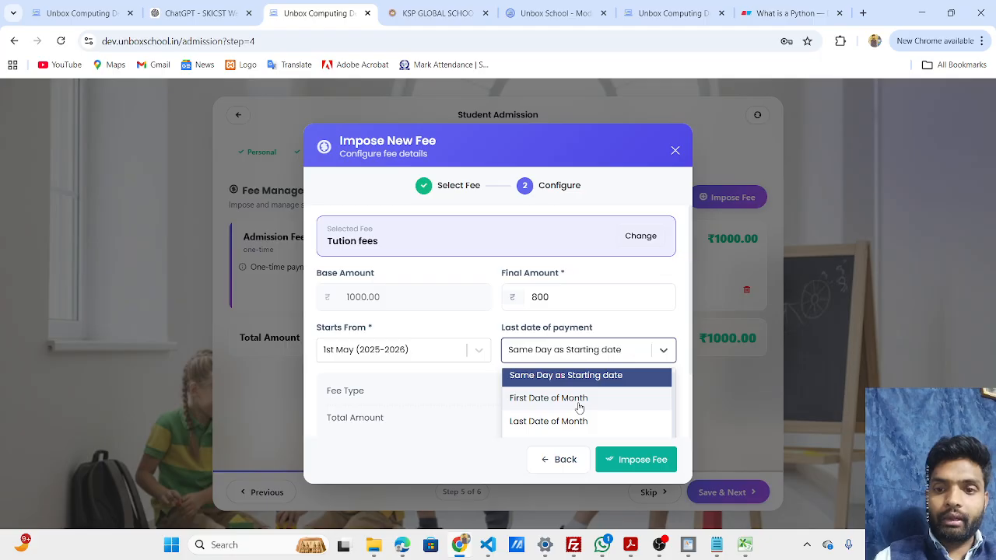
left_click(548, 398)
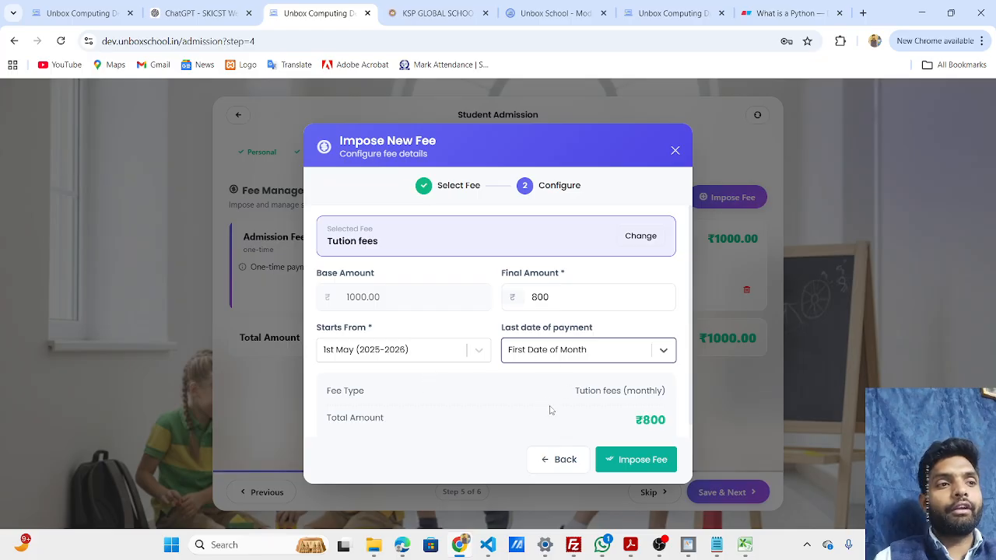
left_click(613, 460)
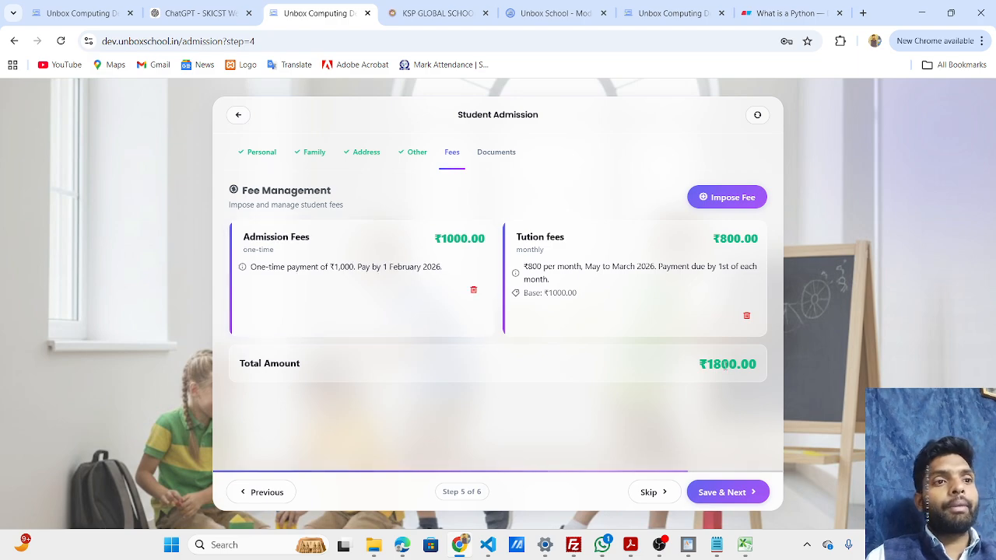
Check the total and tuition amounts of the imposed fees, then save them and proceed to the Documents step.
left_click_drag(707, 364, 736, 364)
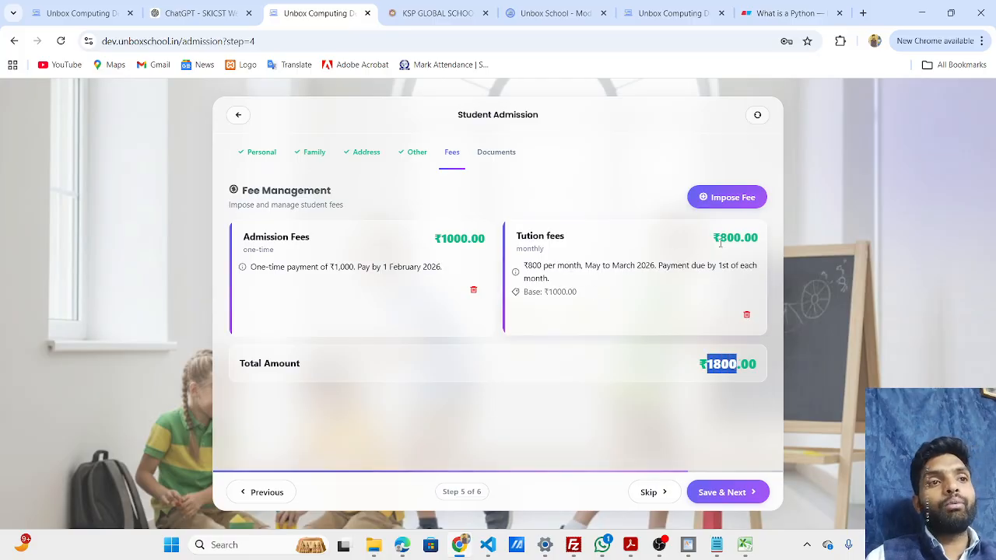
left_click_drag(719, 239, 749, 248)
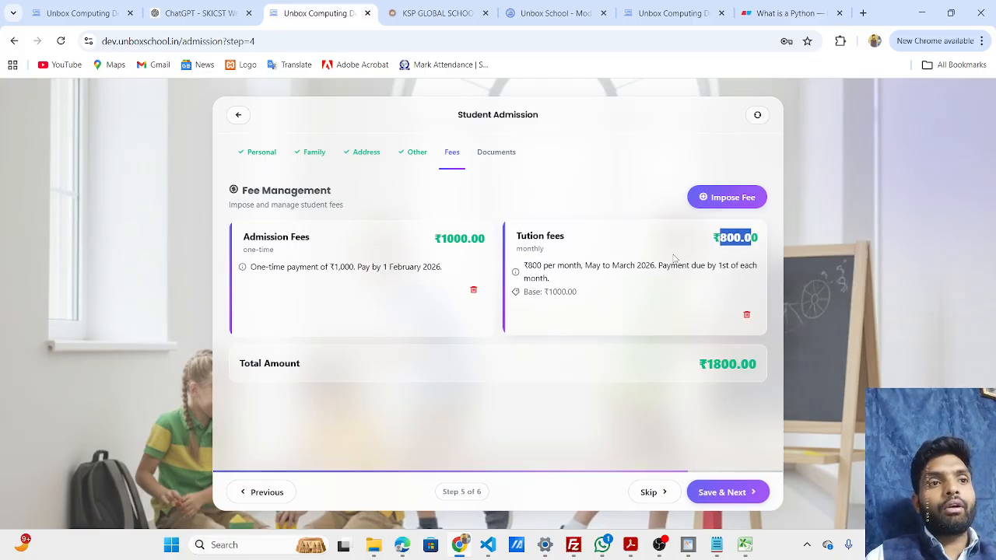
left_click(620, 275)
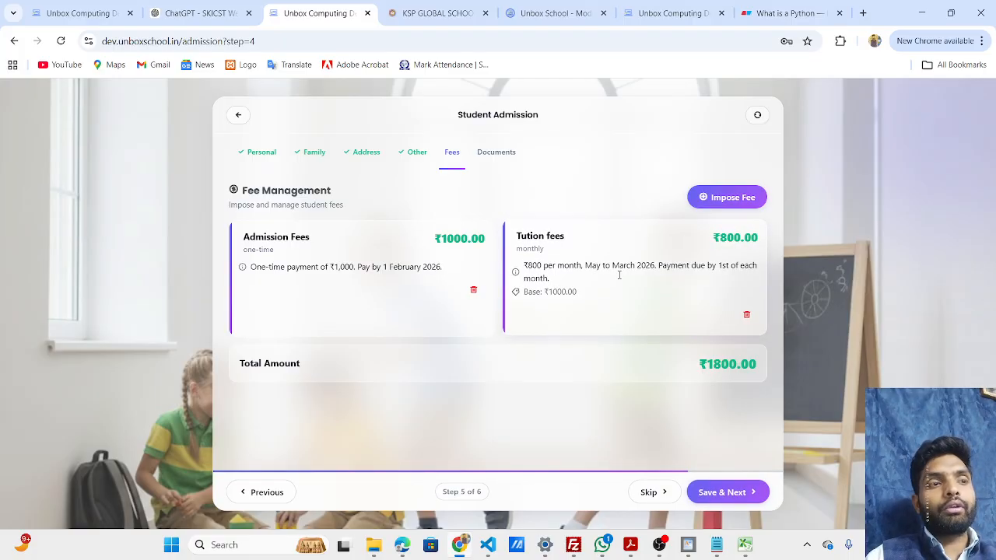
left_click(724, 493)
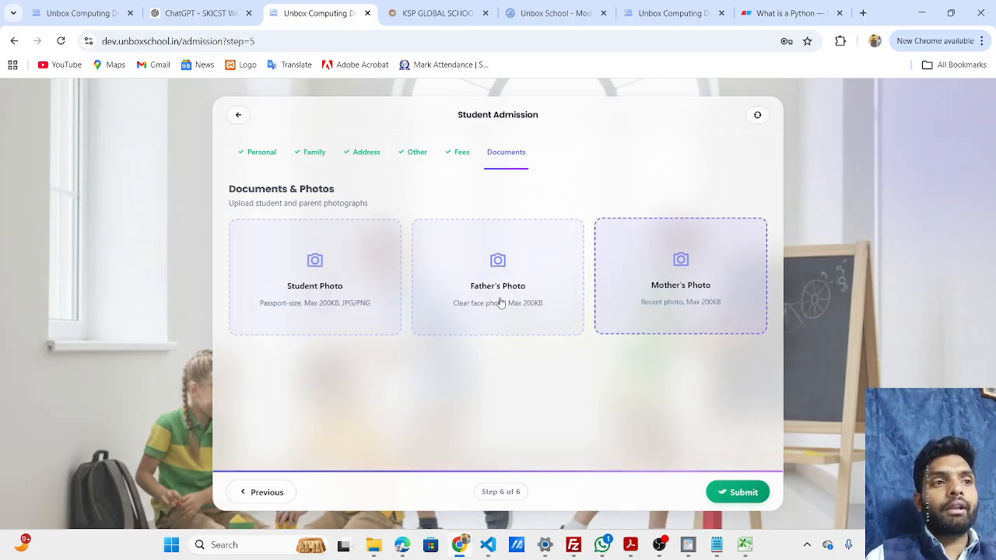
Upload image 7 from the Student_photos folder as the Student Photo and submit the admission form.
left_click(374, 257)
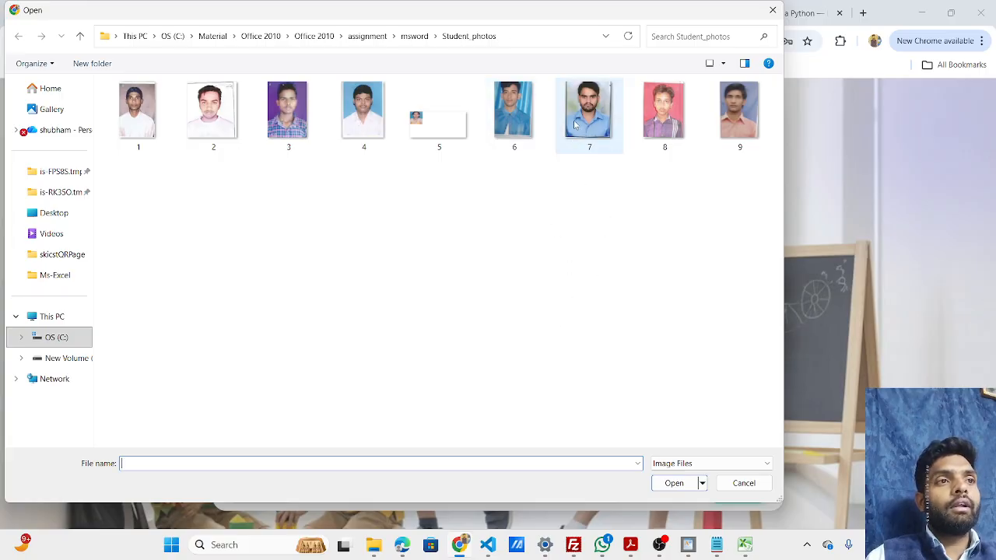
left_click(576, 125)
left_click(672, 484)
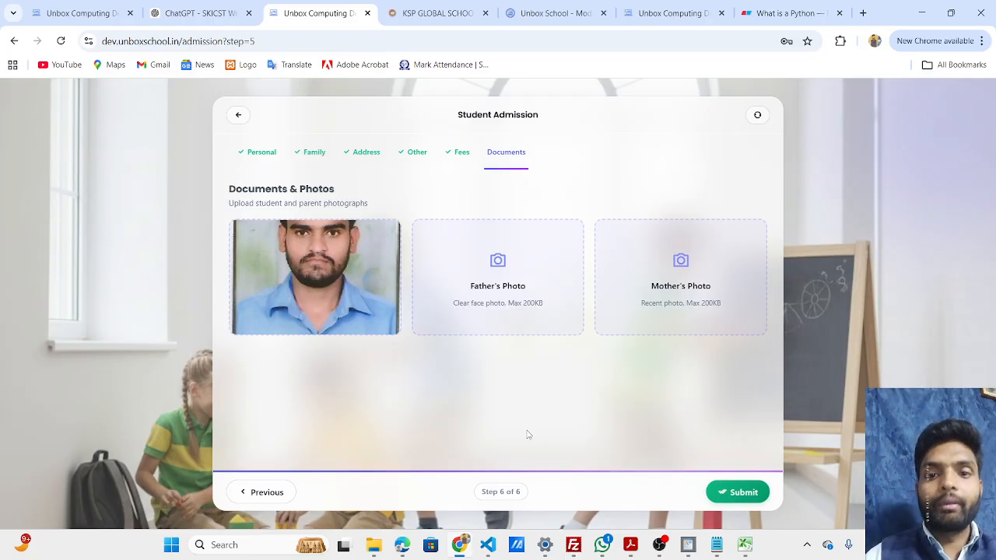
left_click(726, 494)
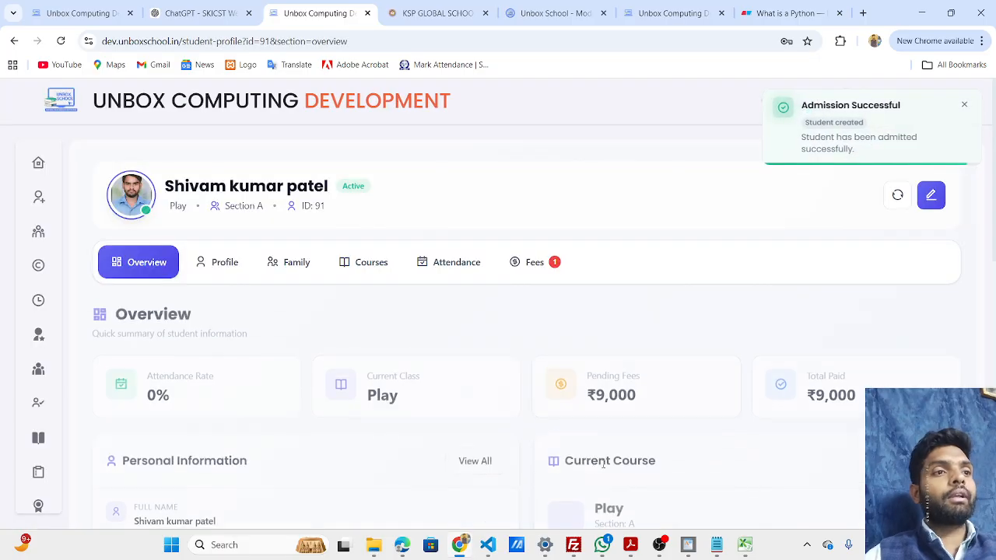
Switch to WhatsApp and read the admission message addressed to the parent in the Unbox school chat.
left_click(602, 549)
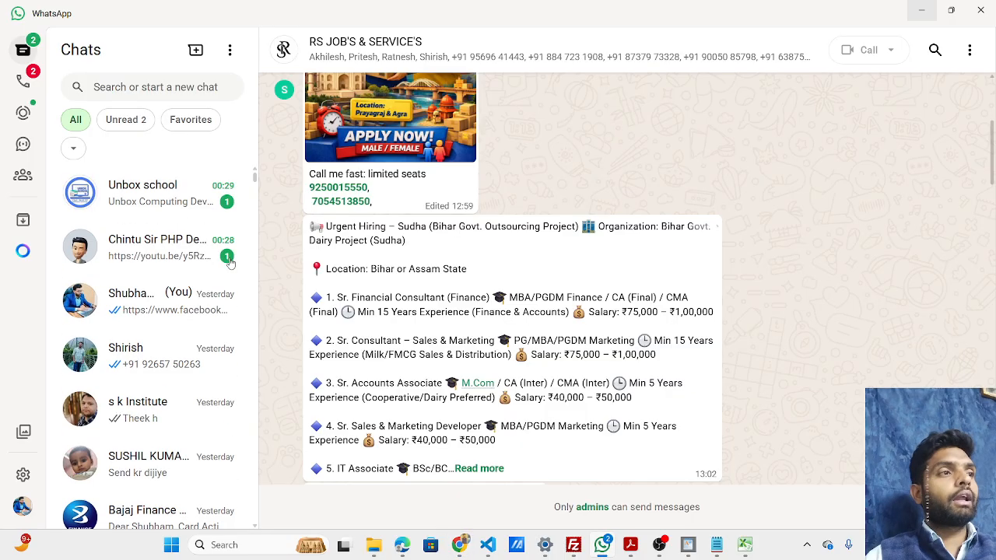
left_click(165, 218)
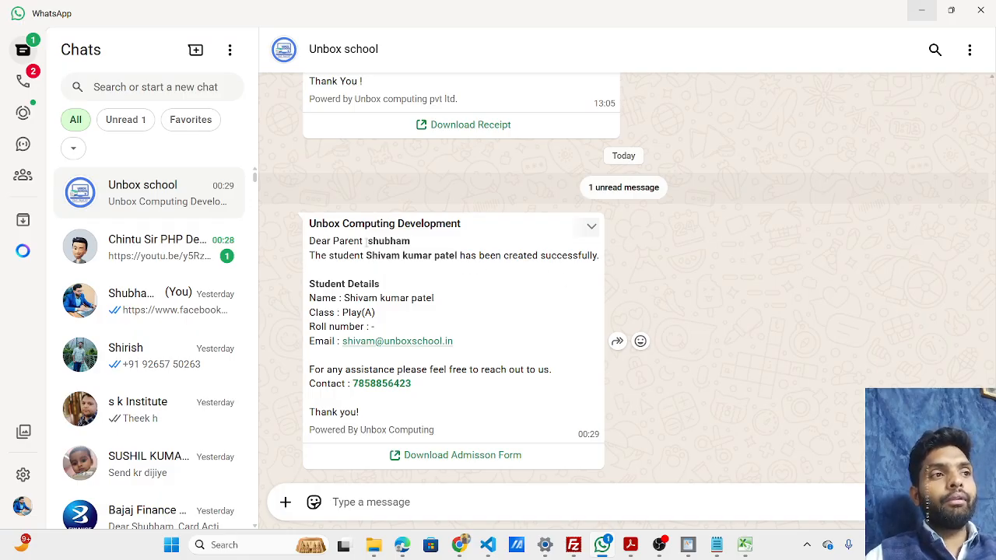
left_click_drag(371, 242, 411, 242)
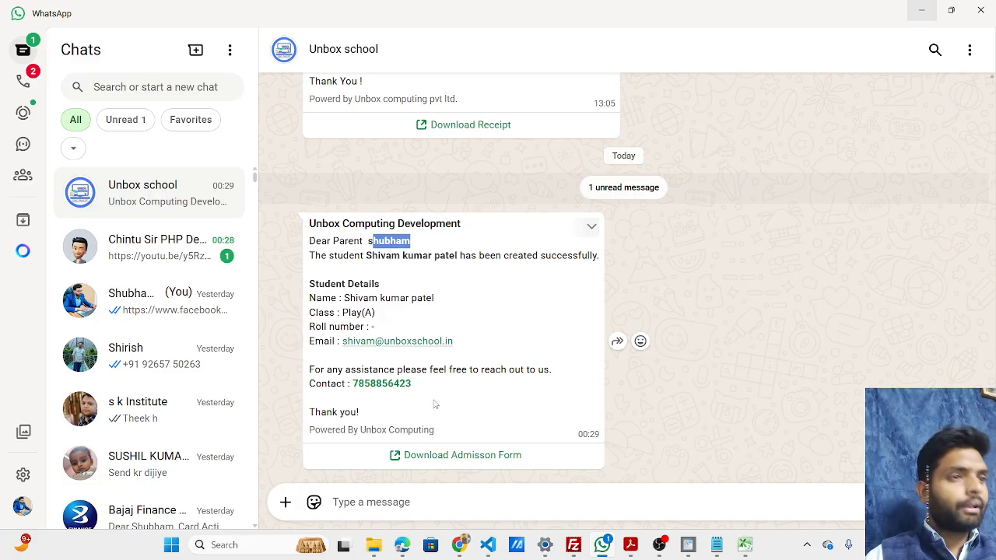
Return to the browser and review the new student's family, attendance and overview sections in the profile.
key("alt+Tab")
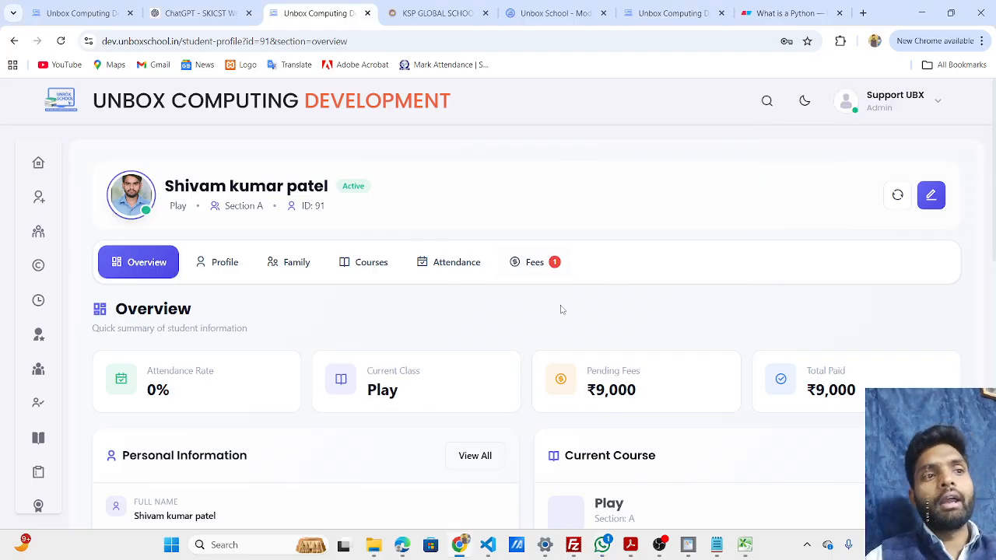
left_click(300, 264)
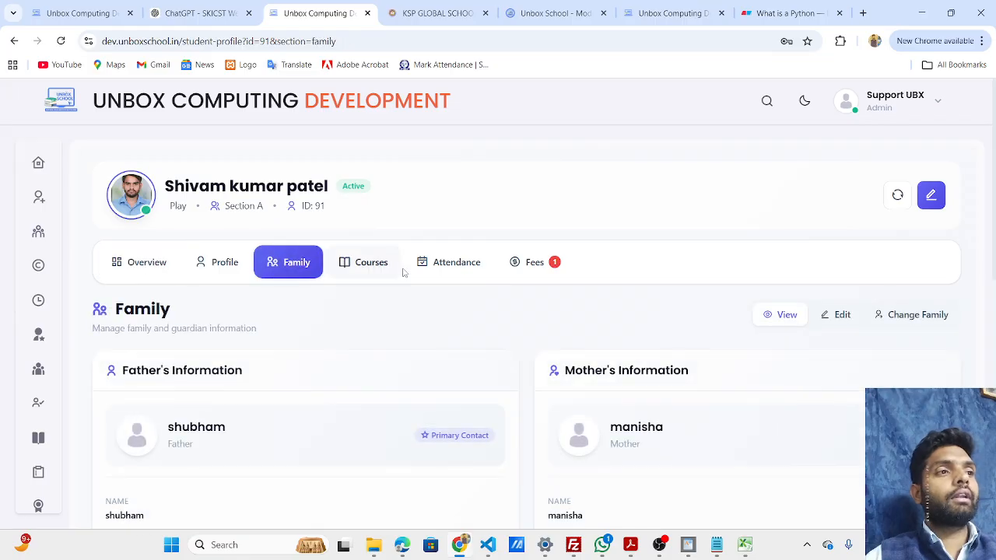
left_click(449, 268)
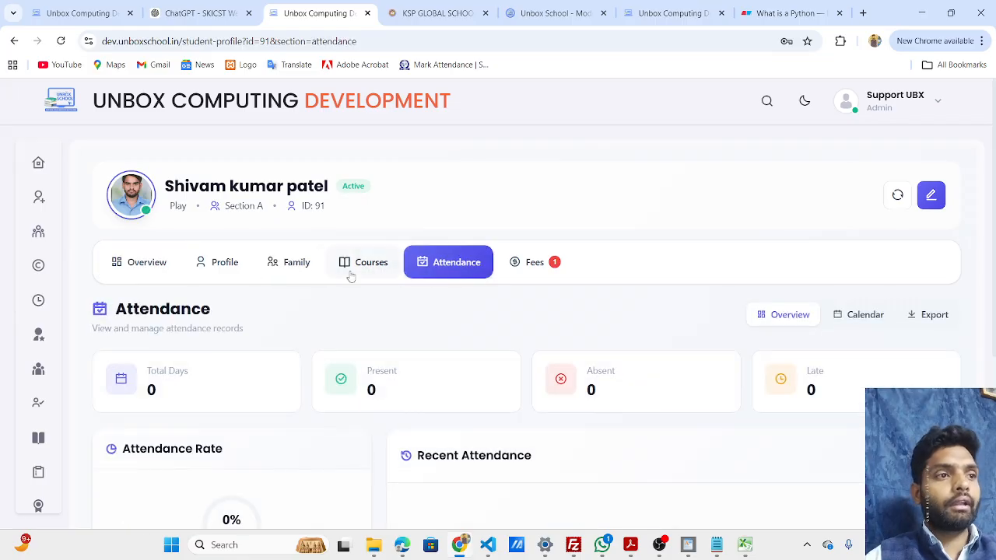
left_click(154, 263)
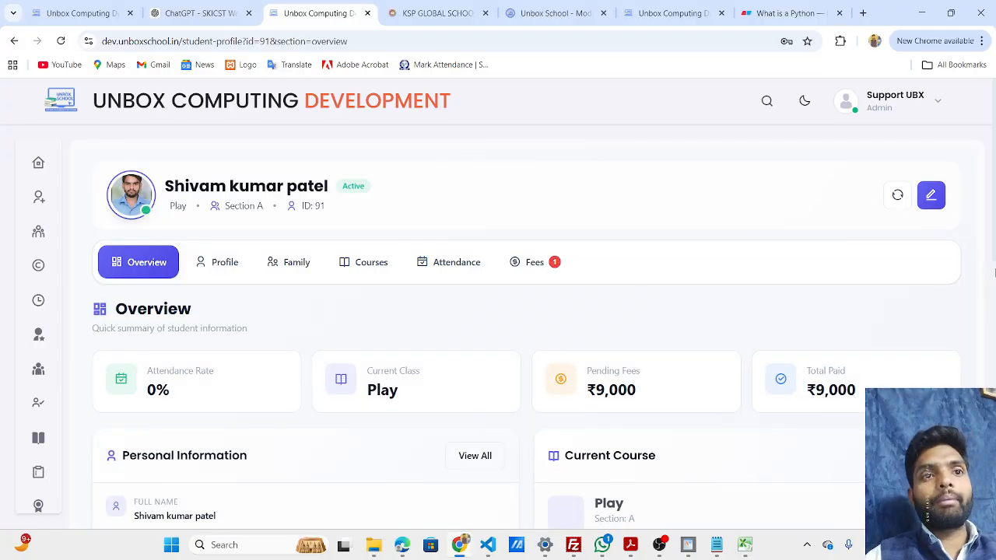
scroll(995, 272, "down", 10)
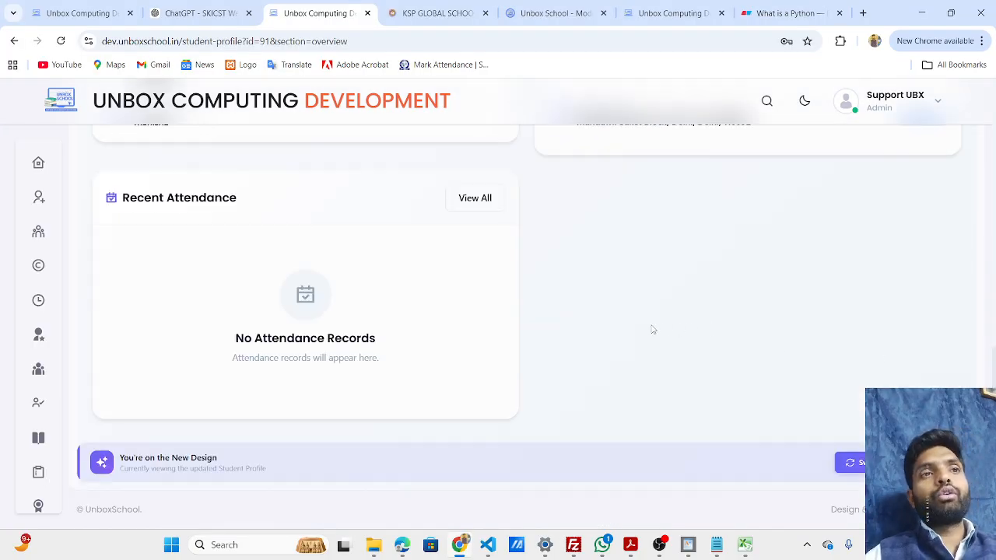
scroll(652, 329, "up", 1)
scroll(650, 328, "up", 1)
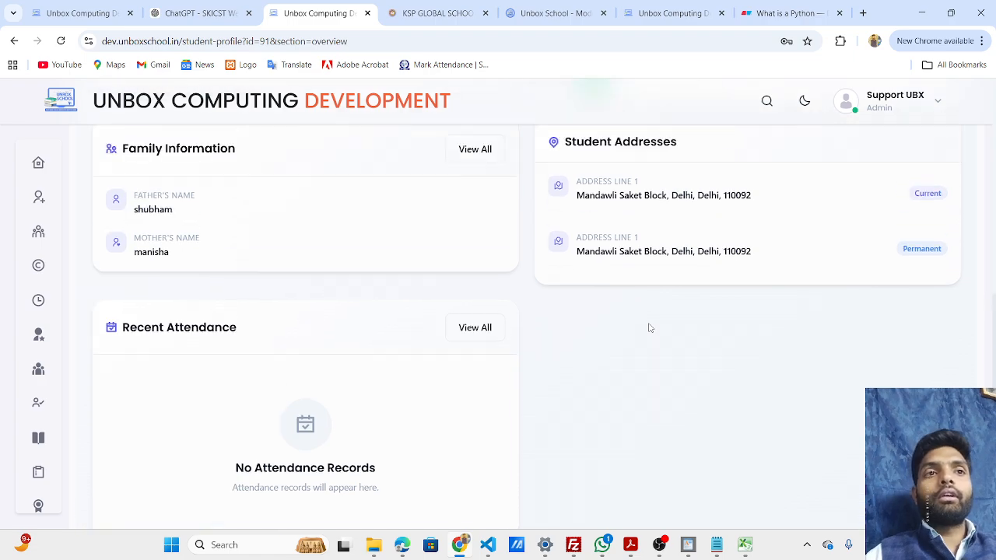
scroll(650, 319, "down", 2)
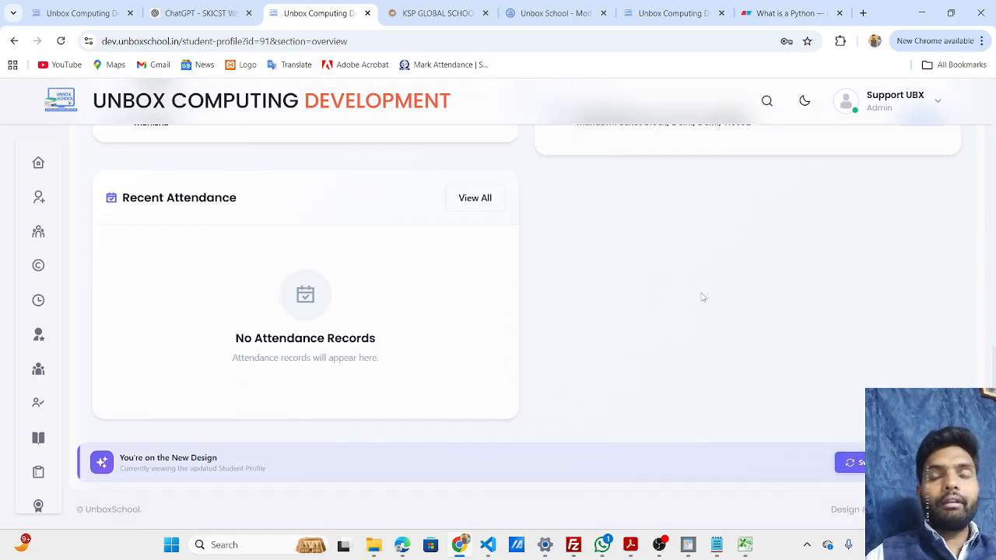
key("alt+Tab")
key("alt+Tab")
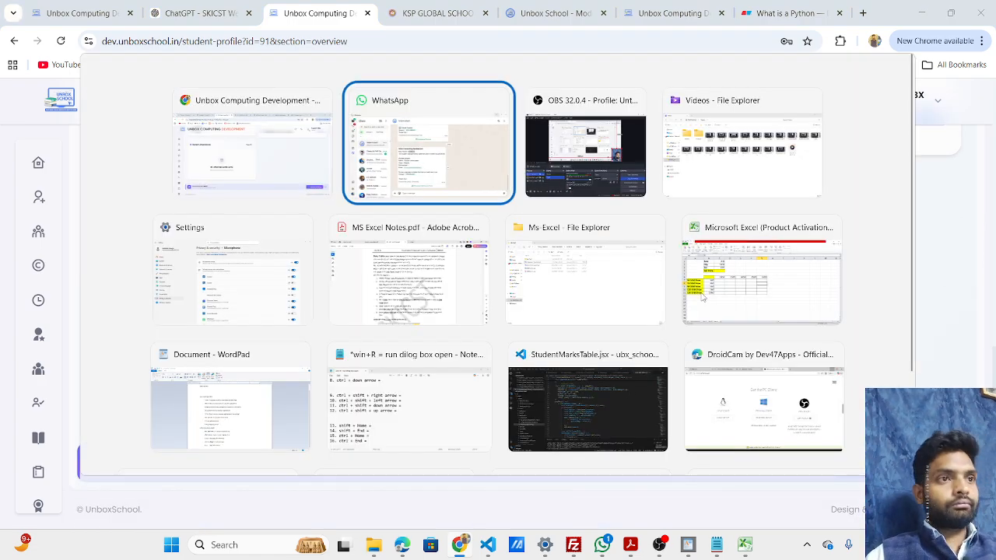